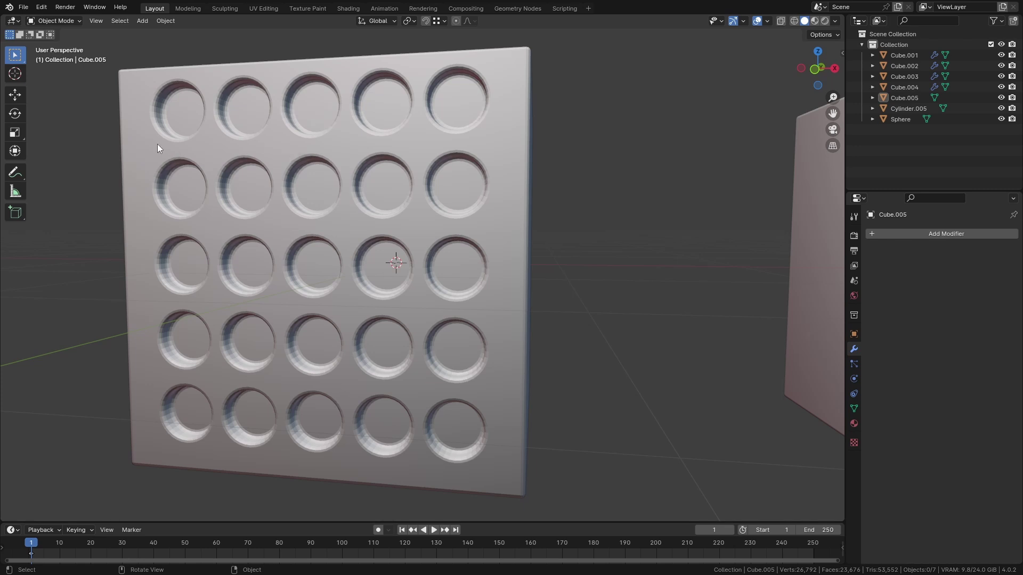
Apply Shade Auto Smooth to the beveled block with the grid of round holes and inspect its shading.
scroll(324, 180, up, 3)
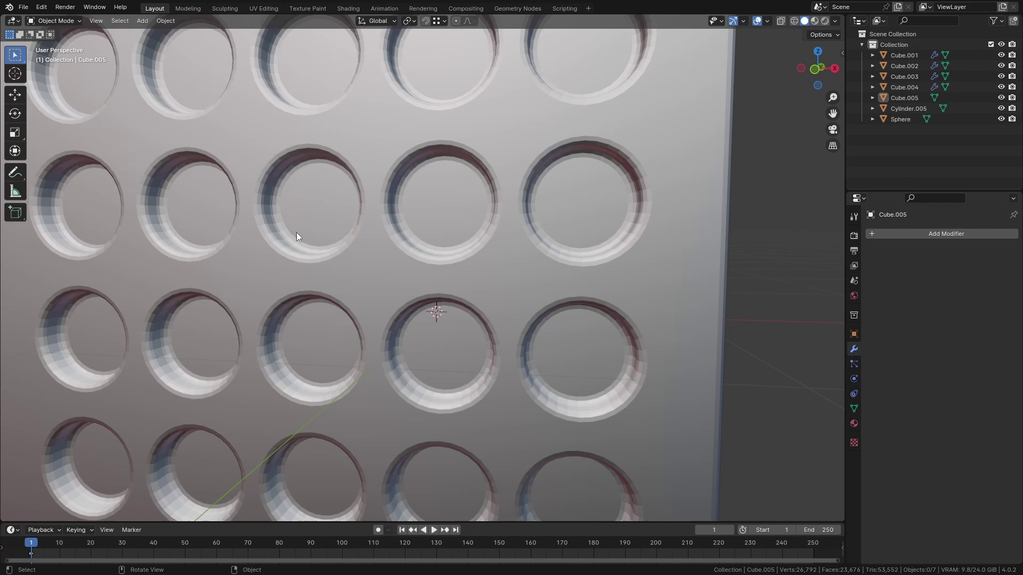
click(355, 230)
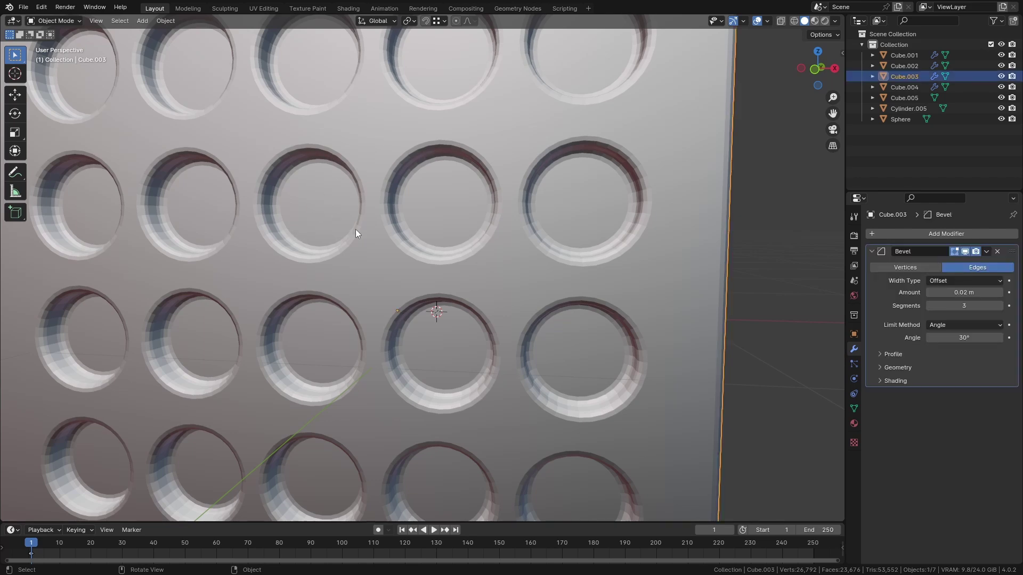
right_click(382, 190)
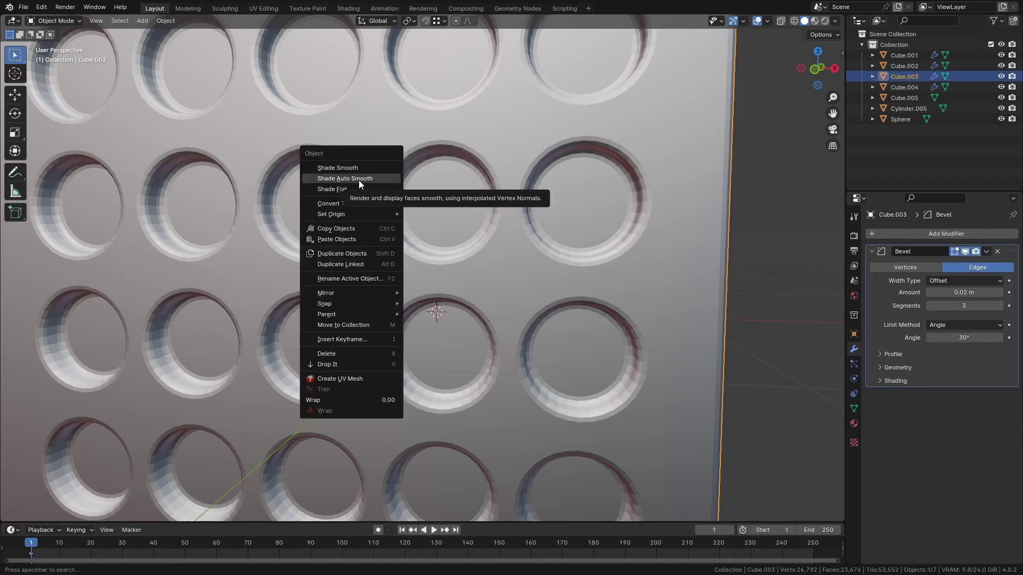
click(359, 179)
scroll(359, 180, down, 6)
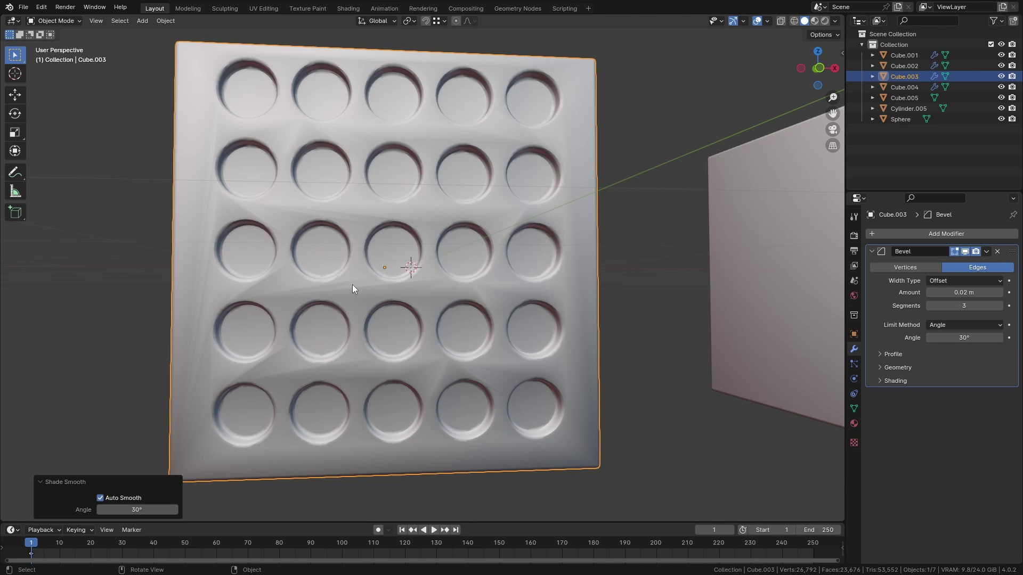
middle_drag(353, 285, 332, 295)
scroll(332, 295, down, 2)
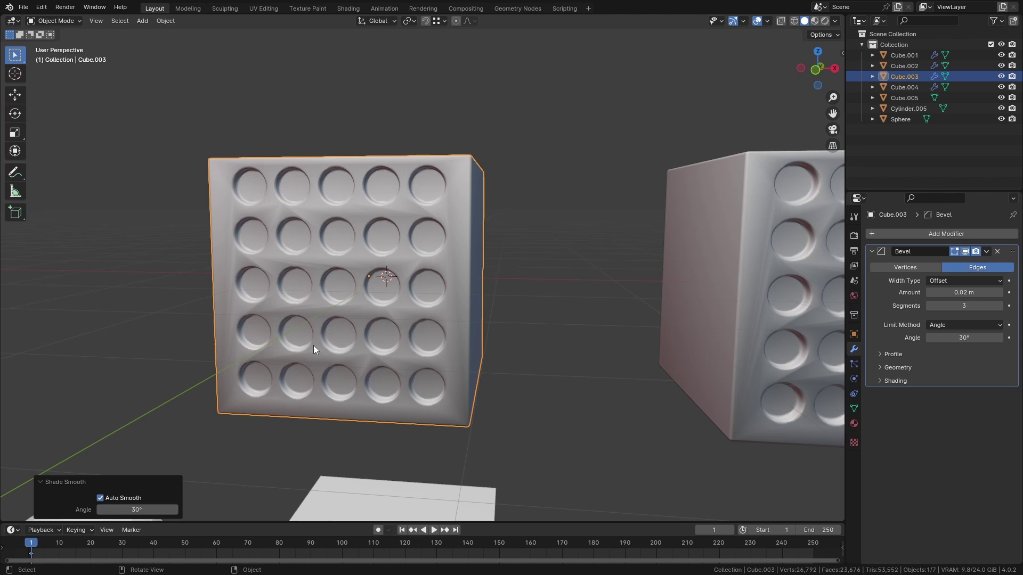
Select the L-shaped mesh made of two faces and enter Edit Mode.
shift+middle_drag(336, 402, 431, 274)
click(413, 426)
shift+middle_drag(412, 426, 415, 340)
scroll(414, 340, up, 1)
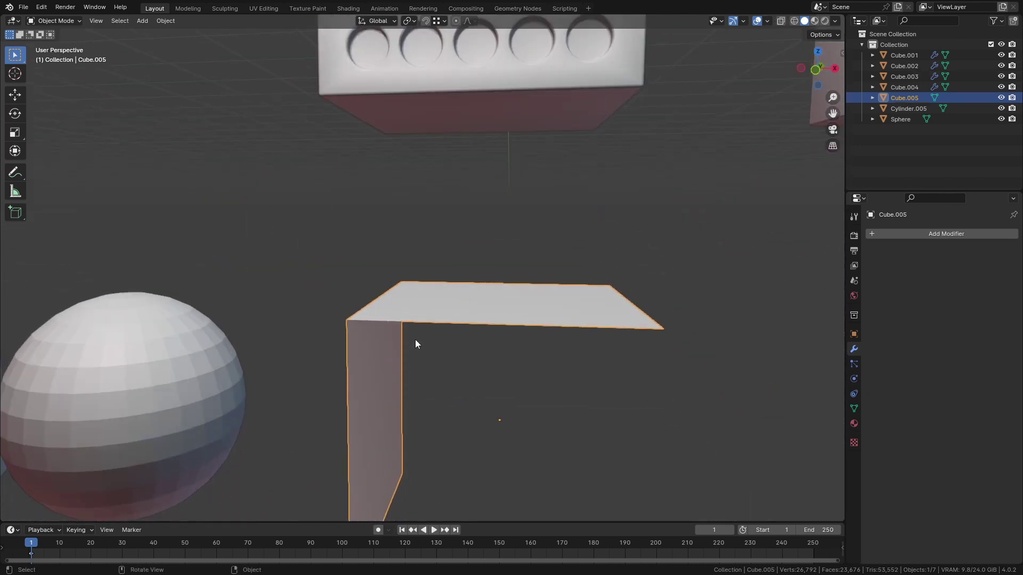
scroll(415, 340, up, 2)
key(Tab)
Sketch annotation lines perpendicular to the top and side faces of the L-shaped mesh, and clear them.
click(18, 176)
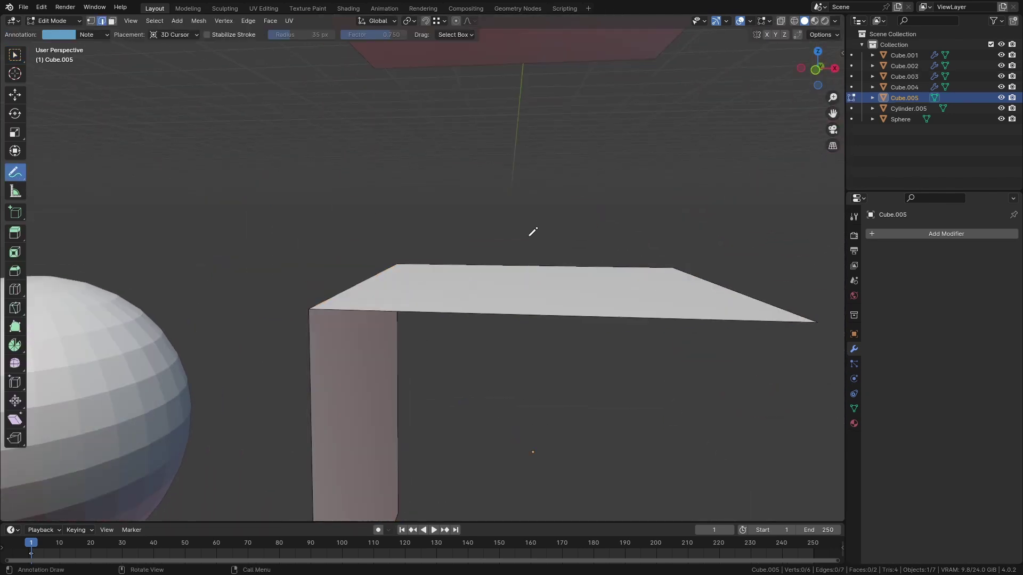
scroll(529, 292, down, 5)
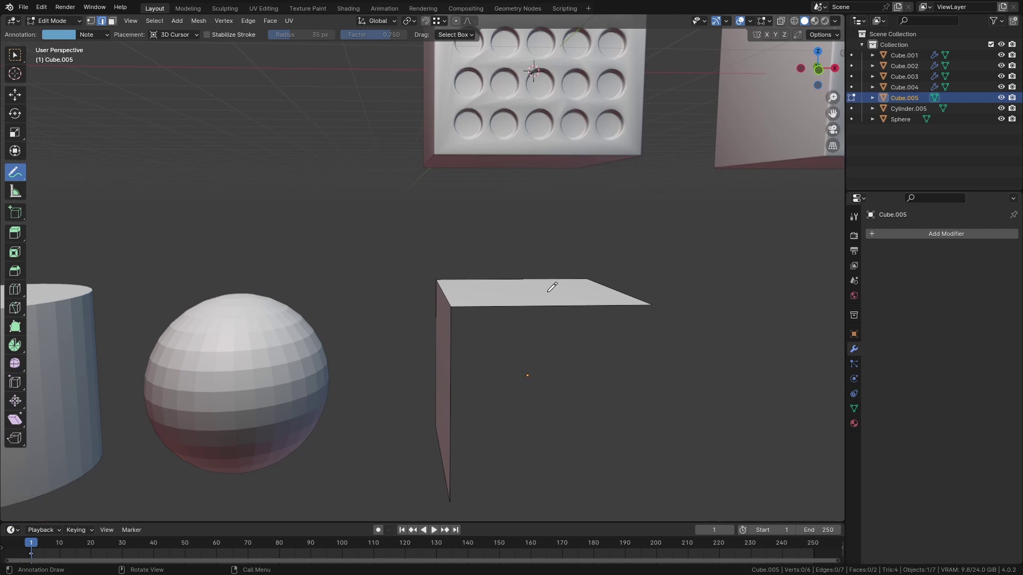
scroll(552, 287, up, 1)
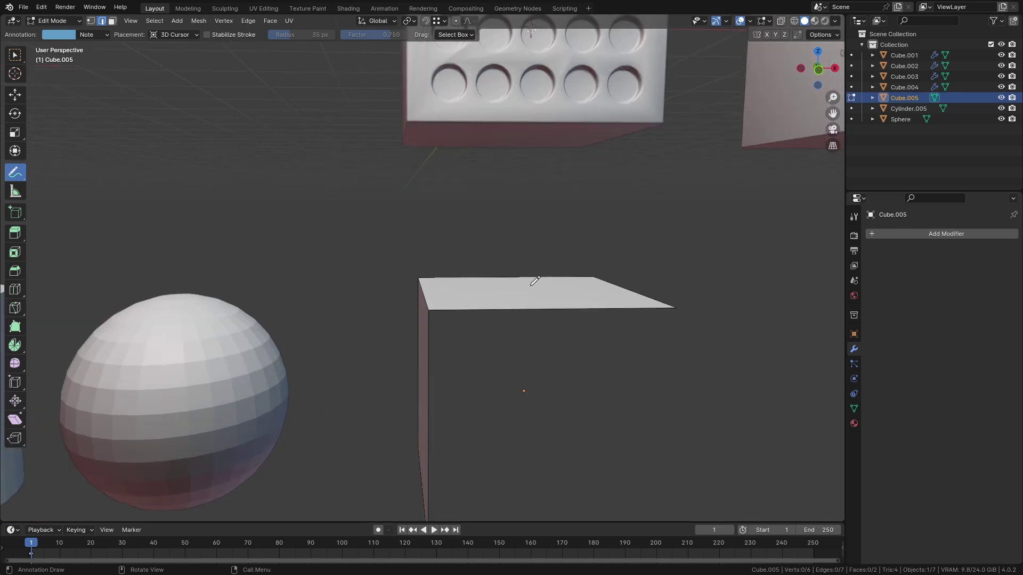
drag(530, 287, 533, 175)
middle_drag(414, 379, 423, 401)
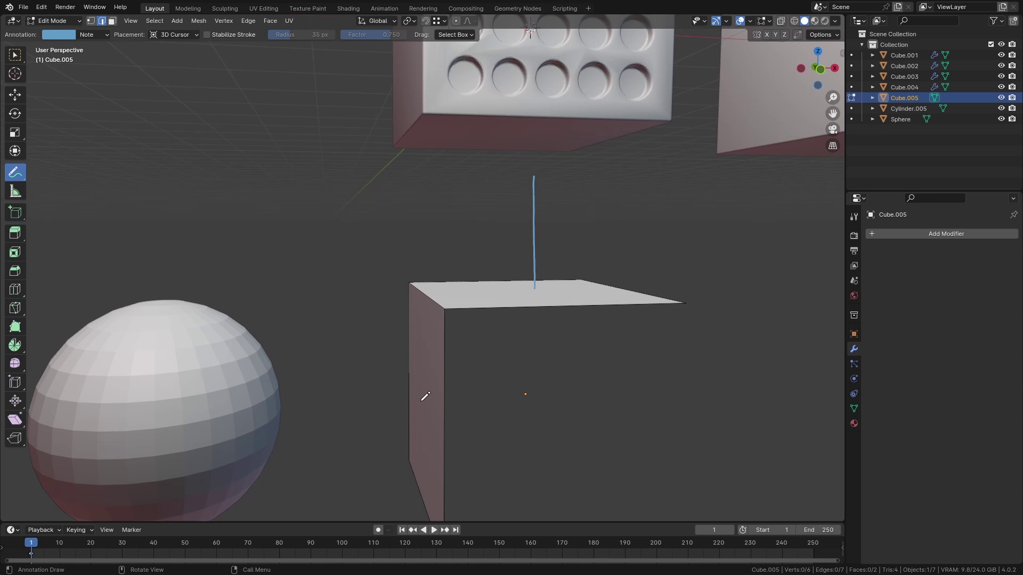
drag(423, 382, 325, 375)
ctrl+drag(547, 298, 525, 133)
click(15, 54)
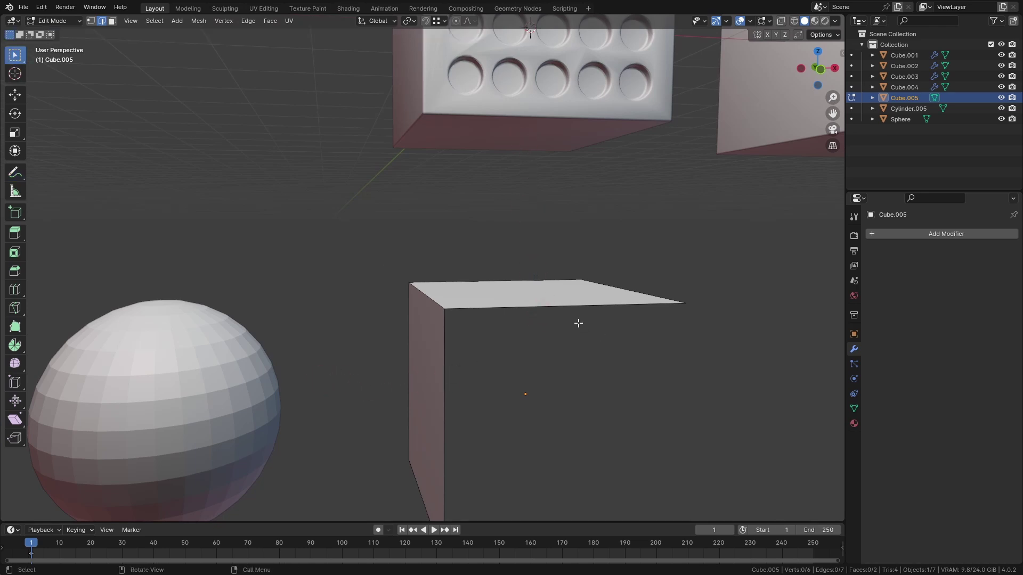
Display the face normals of the L-shaped mesh and try moving the outer edge of its top face.
click(765, 22)
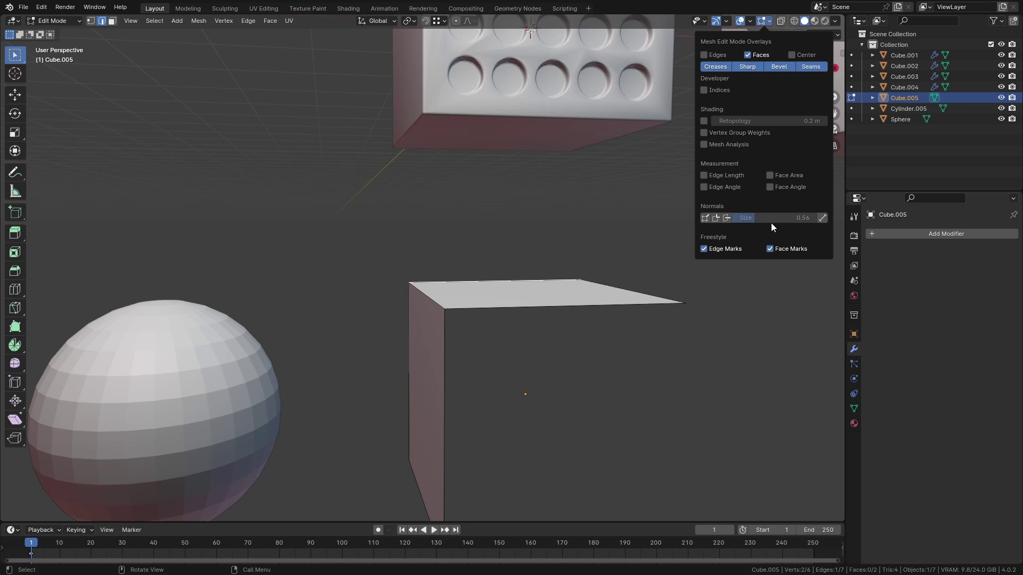
click(728, 217)
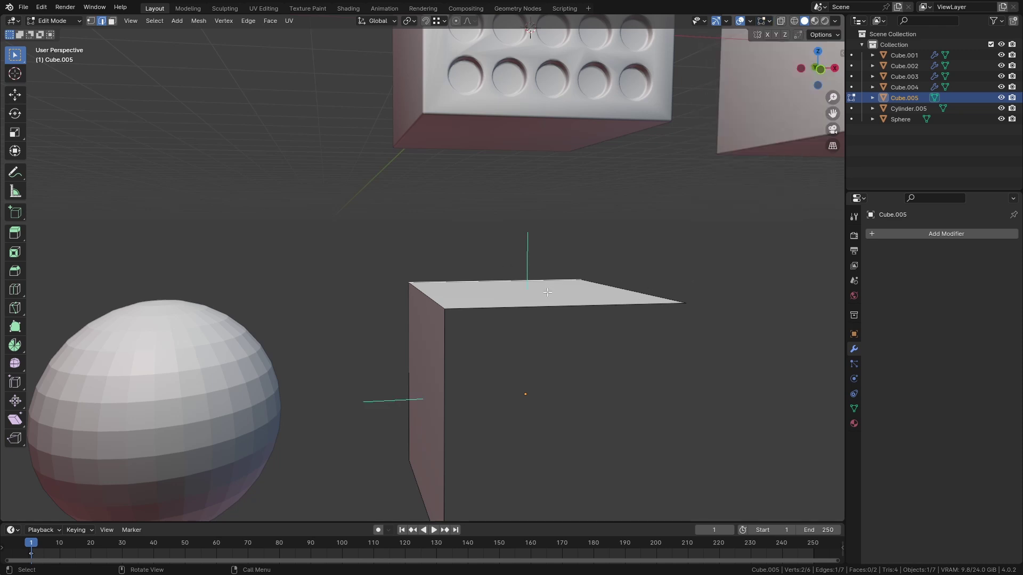
key(g)
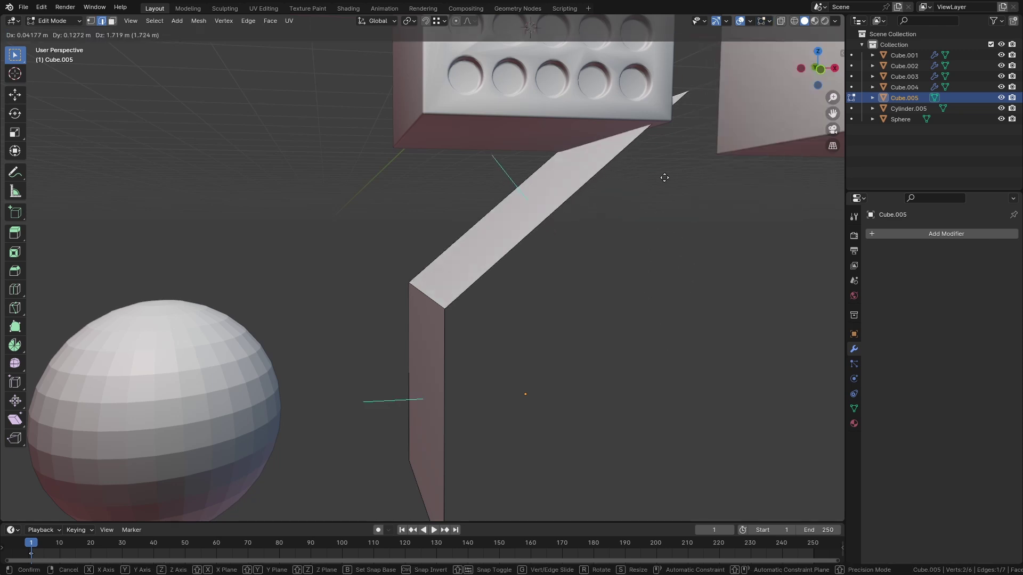
key(Escape)
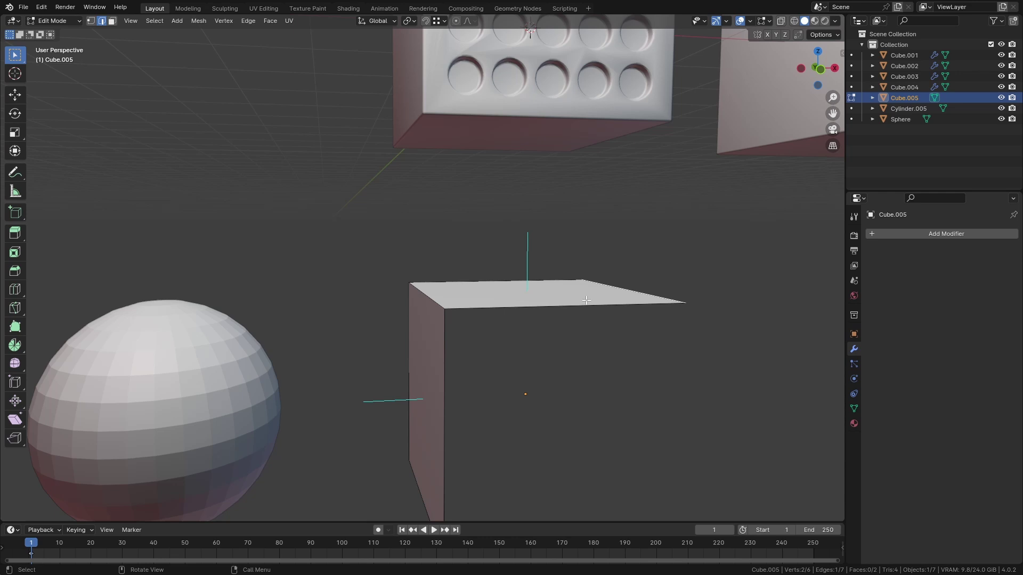
shift+middle_drag(575, 293, 566, 286)
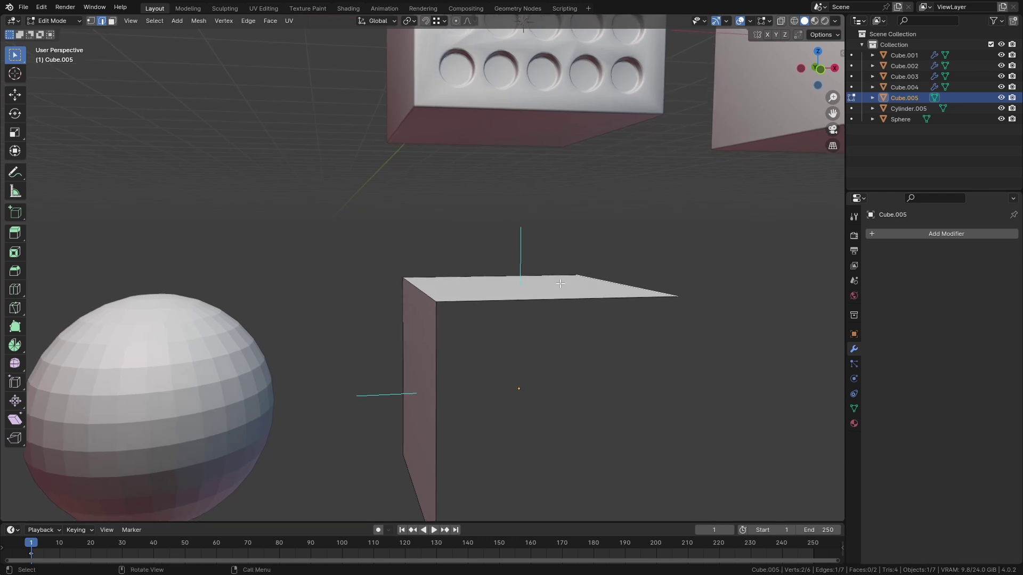
Hide the face normals of the L-shaped mesh and return to Object Mode.
key(Tab)
key(Tab)
click(769, 21)
click(727, 218)
key(Tab)
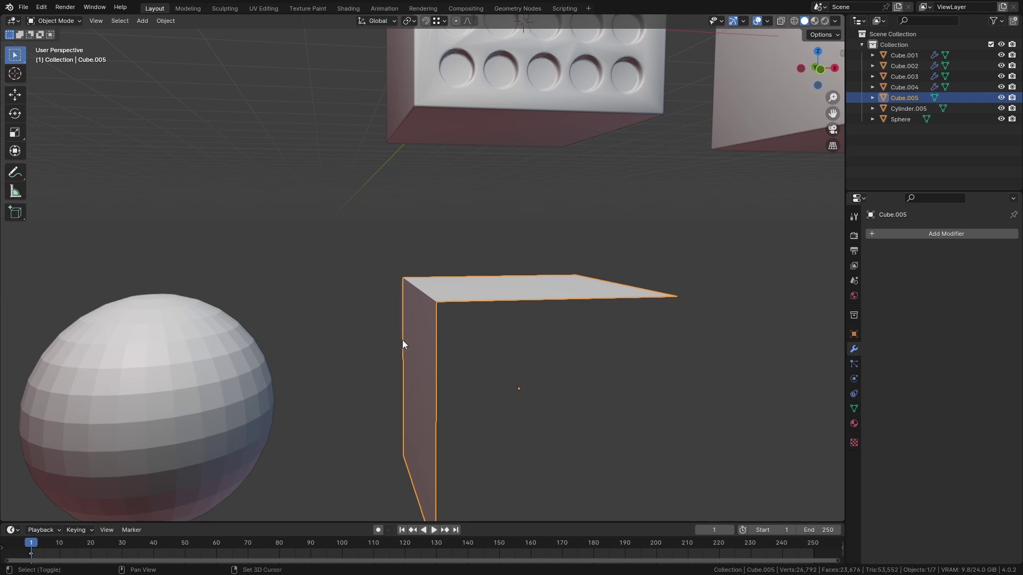
Select the sphere and examine its flat-shaded facets up close.
shift+middle_drag(303, 384, 516, 343)
scroll(394, 416, up, 4)
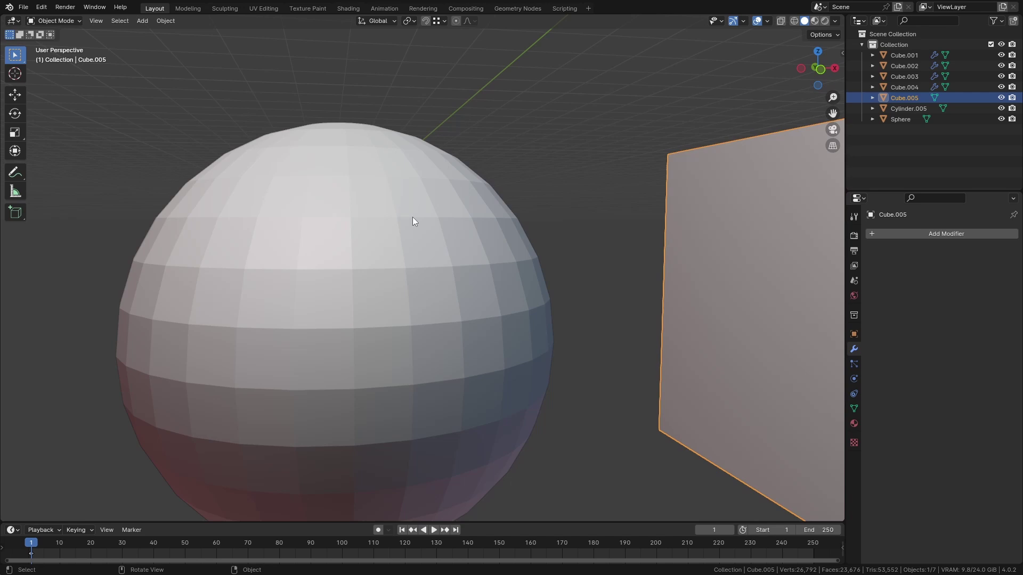
click(401, 225)
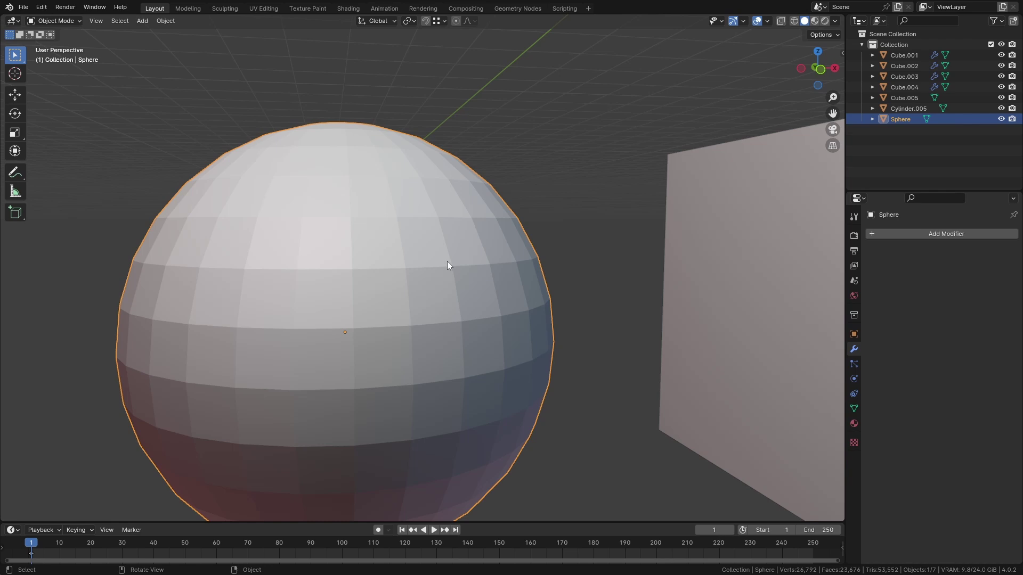
Display the vertex normals of the L-shaped mesh in Edit Mode.
scroll(448, 261, down, 1)
shift+middle_drag(578, 283, 385, 281)
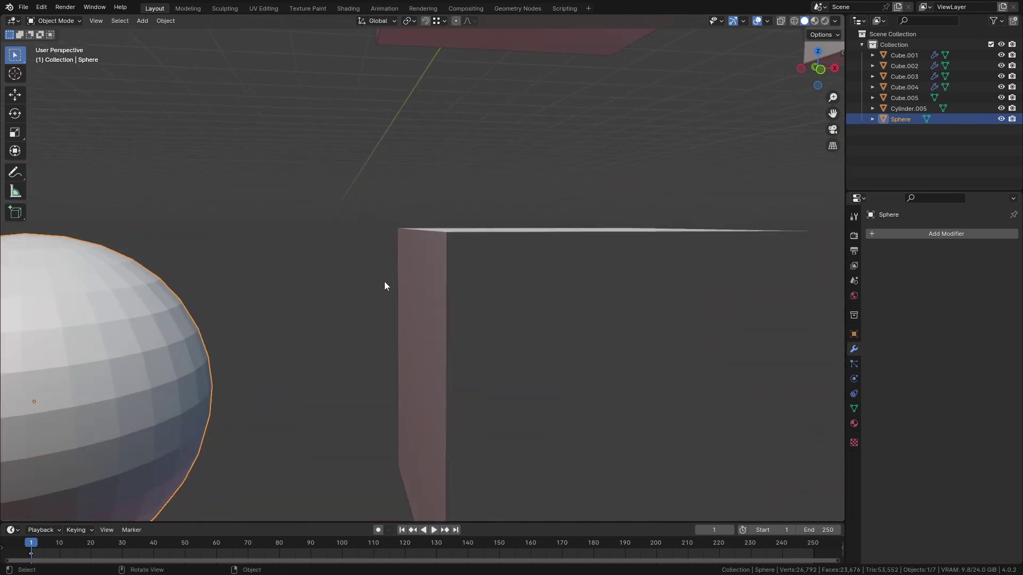
click(429, 267)
key(Tab)
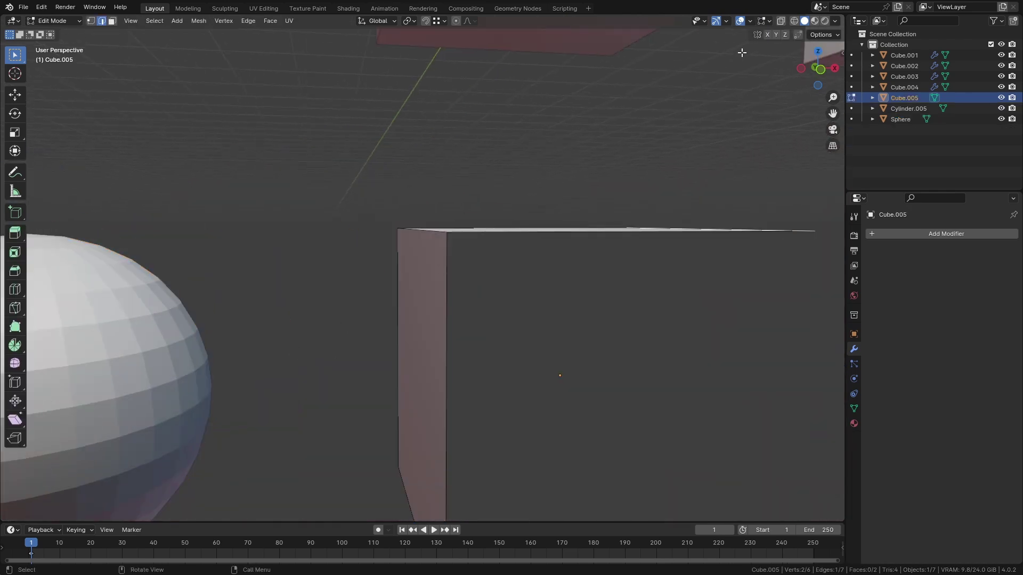
click(765, 22)
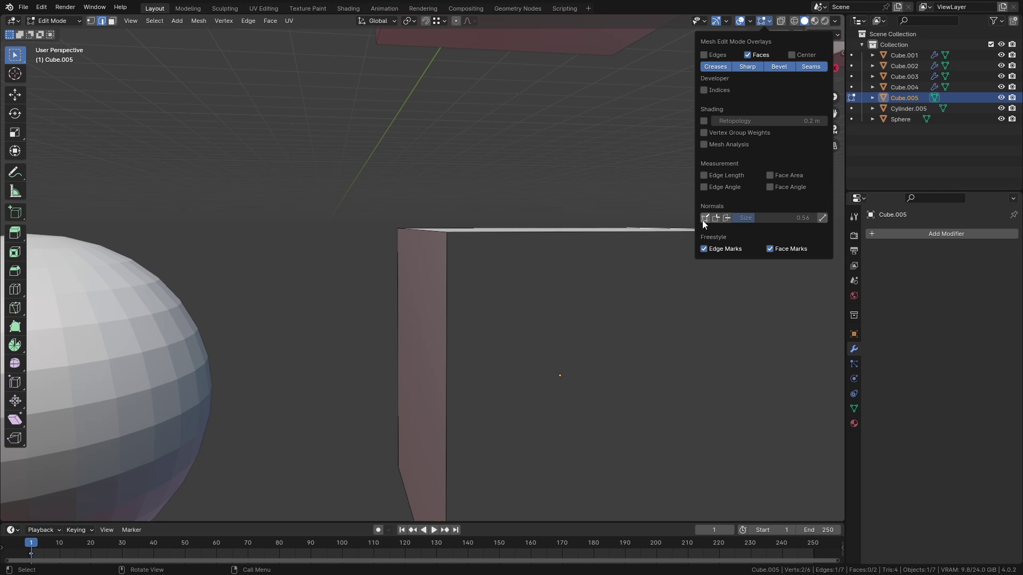
click(704, 217)
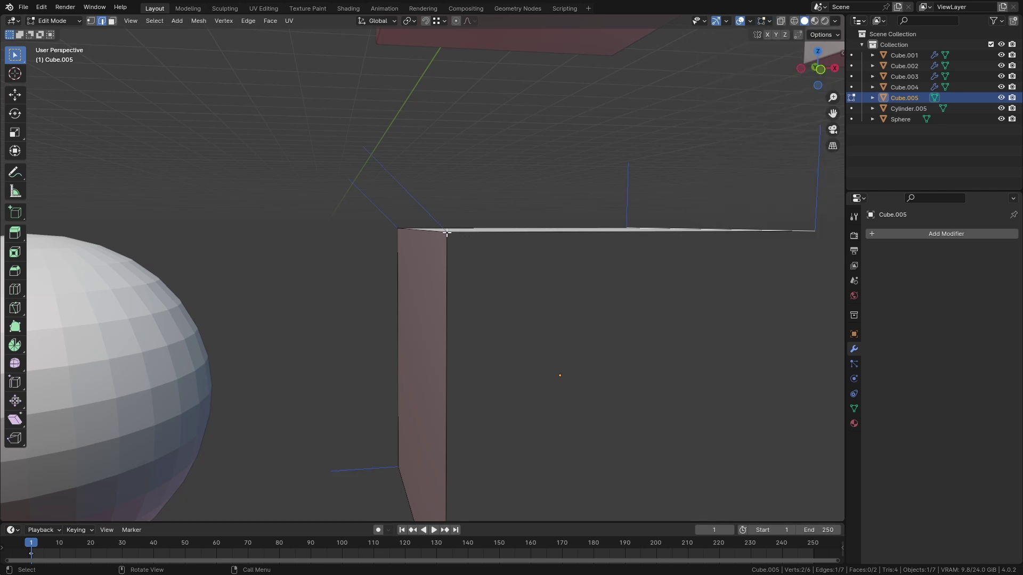
Examine the vertex normals along the shared edge of the two faces, ending in the front orthographic view.
middle_drag(446, 232, 495, 251)
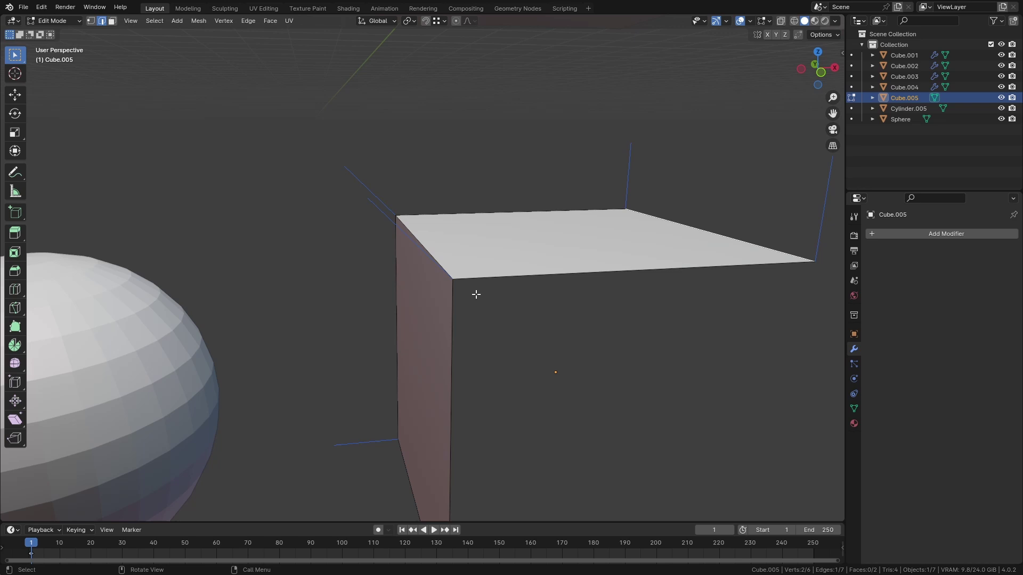
scroll(447, 282, up, 2)
scroll(459, 291, down, 1)
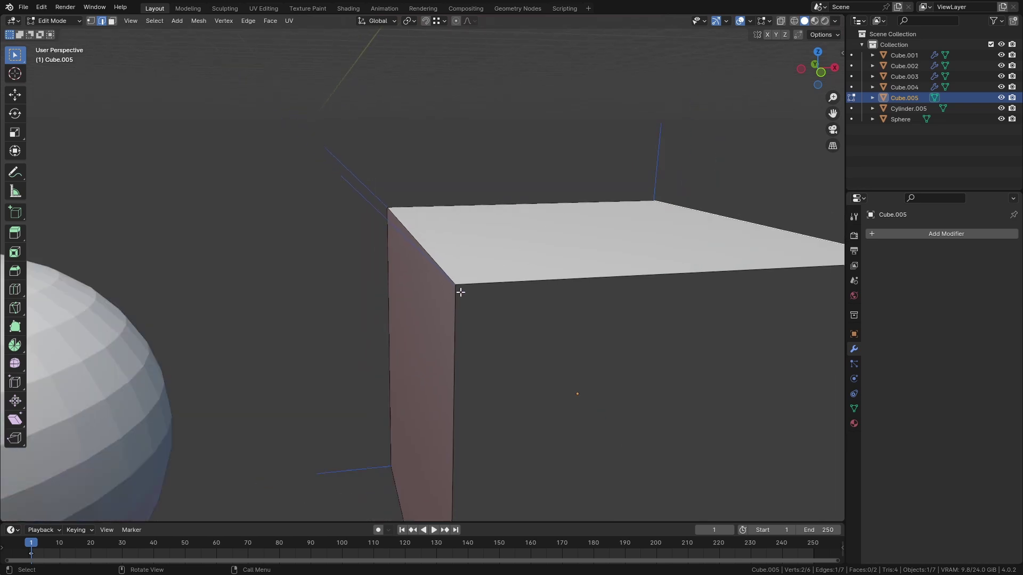
middle_drag(459, 289, 411, 262)
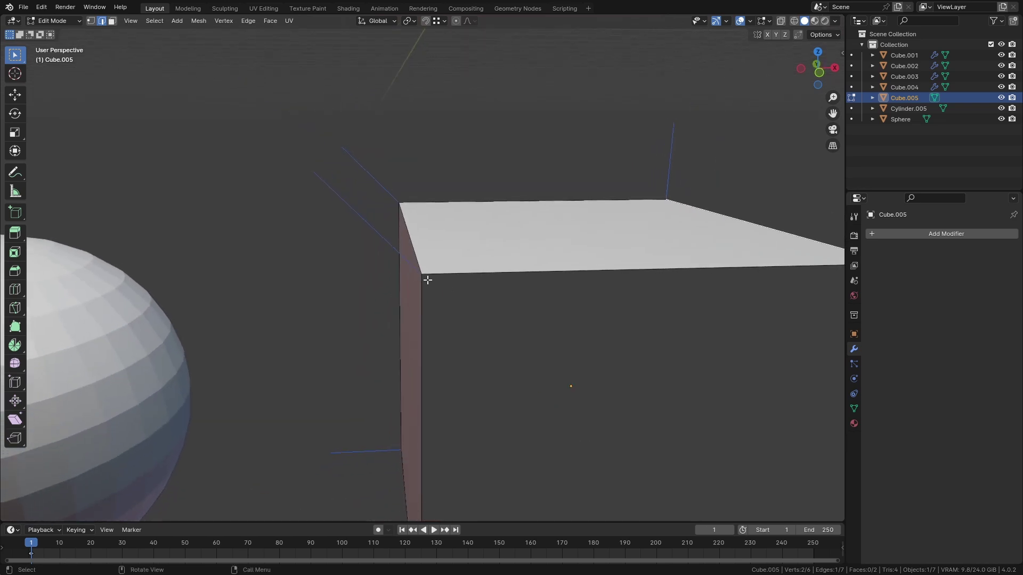
key(KP_1)
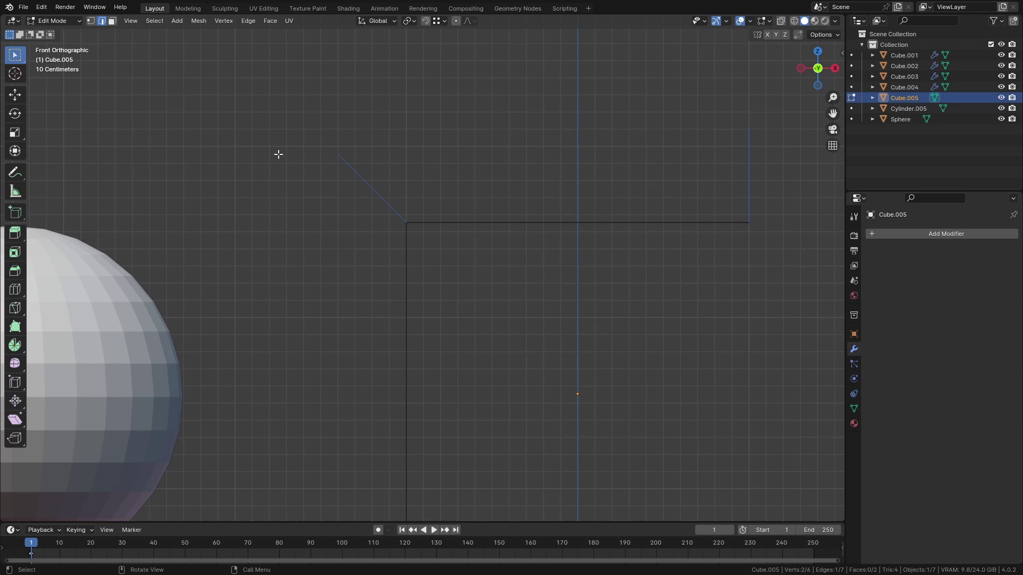
Sketch annotation lines pointing straight out from the top and side faces in the front view, and clear them.
click(15, 172)
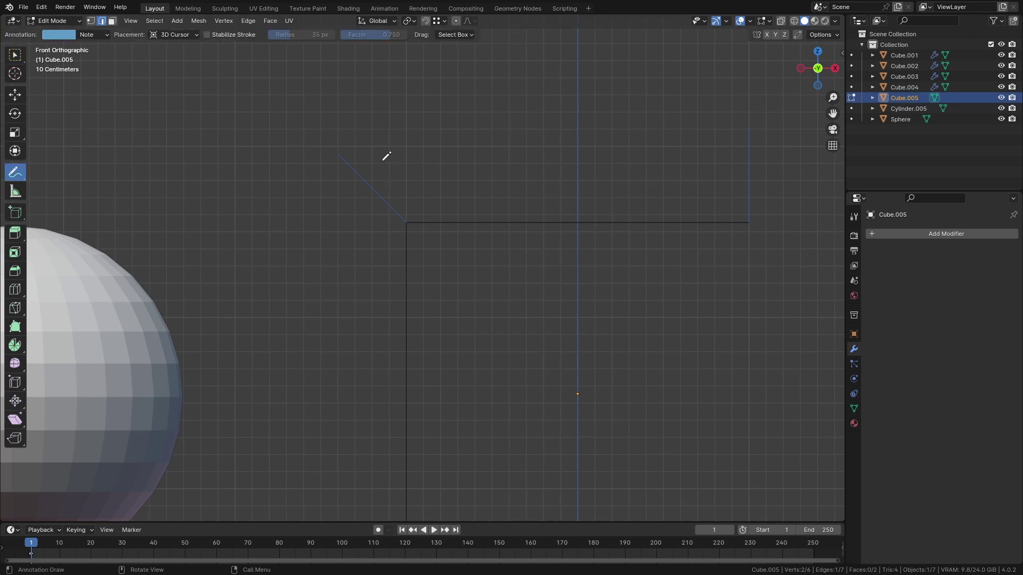
drag(580, 232, 588, 107)
drag(405, 390, 270, 383)
ctrl+drag(424, 405, 180, 381)
ctrl+drag(585, 237, 589, 91)
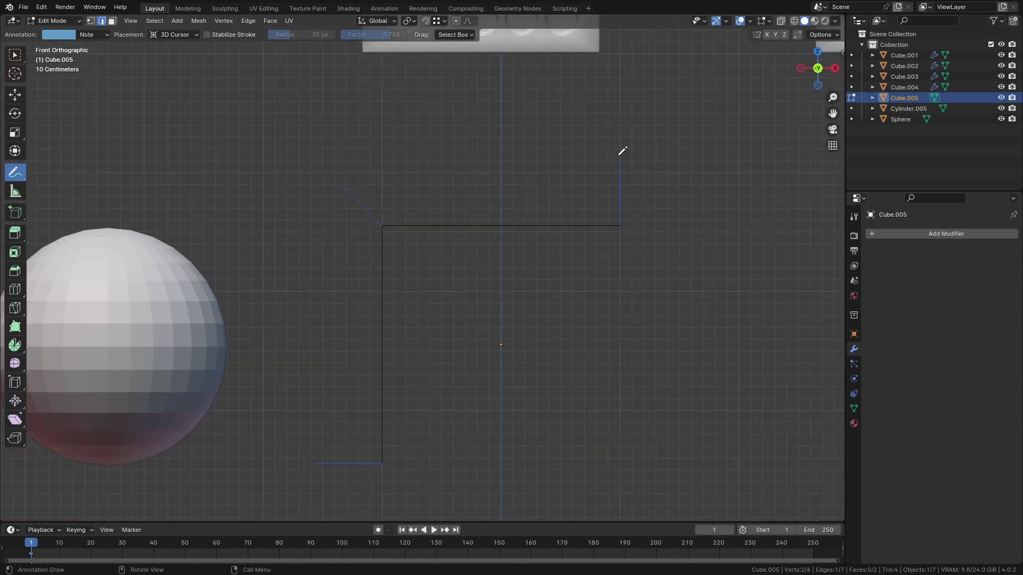
Sketch a rounded annotation curve around the tips of the vertex normals, and clear it.
mouse_move(620, 154)
mouse_down()
mouse_move(484, 143)
mouse_move(309, 201)
mouse_move(309, 458)
mouse_up()
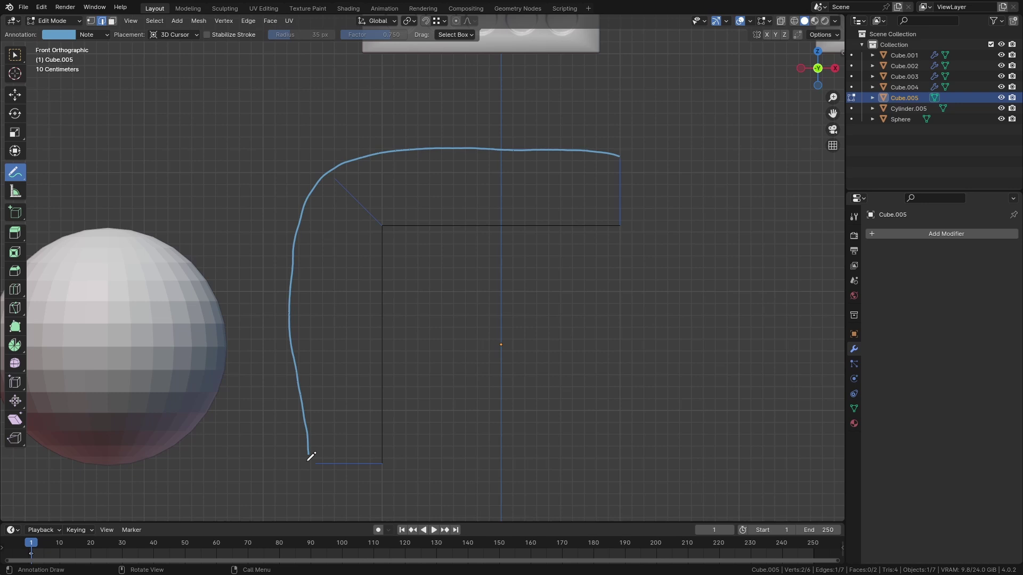
mouse_move(669, 160)
ctrl+mouse_down()
mouse_move(315, 165)
mouse_move(311, 417)
mouse_move(317, 192)
ctrl+mouse_up()
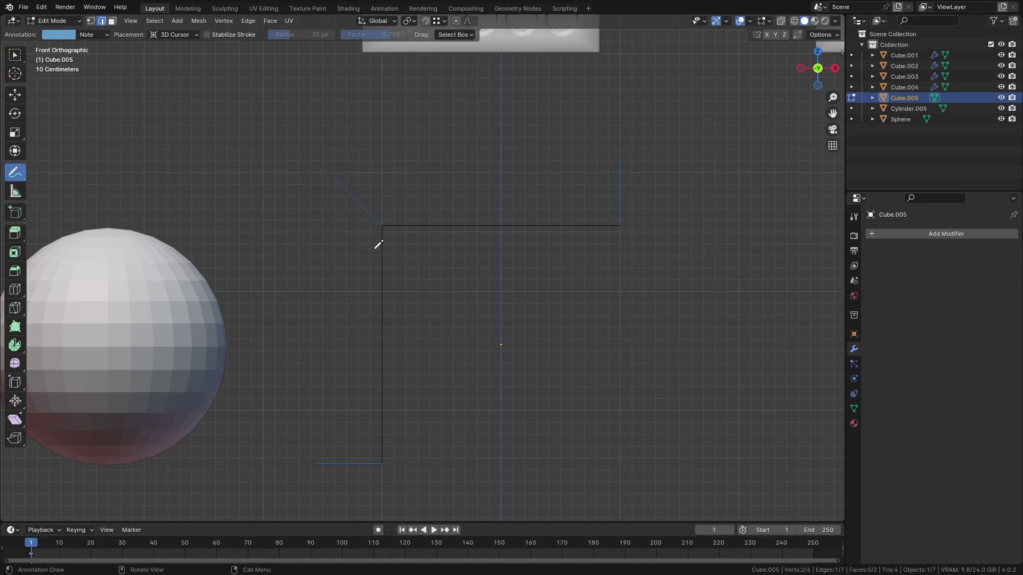
click(15, 56)
Return to Object Mode and apply Shade Smooth to the sphere.
shift+middle_drag(343, 244, 507, 240)
key(Tab)
drag(373, 288, 332, 299)
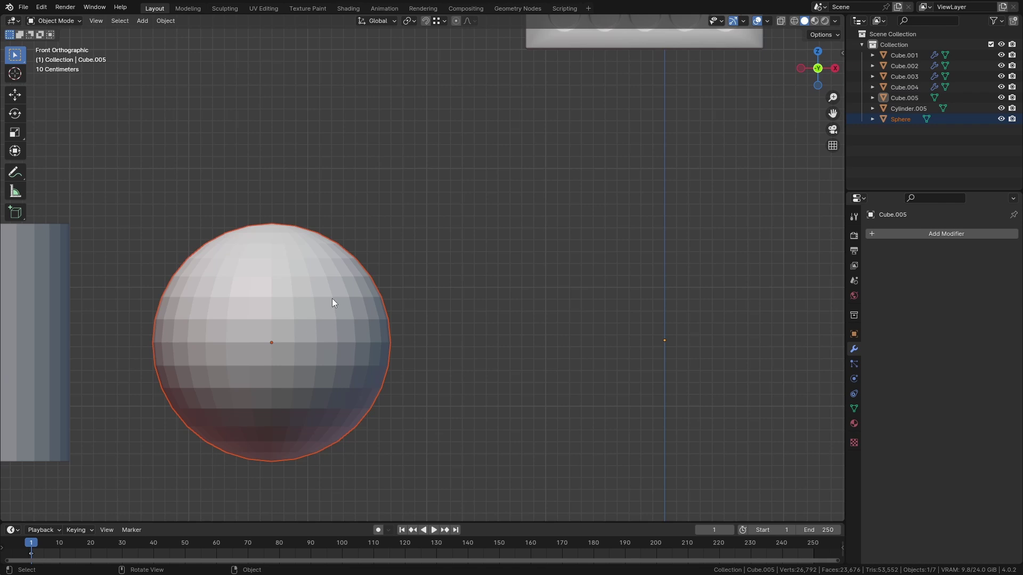
right_click(331, 303)
click(309, 287)
scroll(293, 352, up, 4)
scroll(306, 319, down, 4)
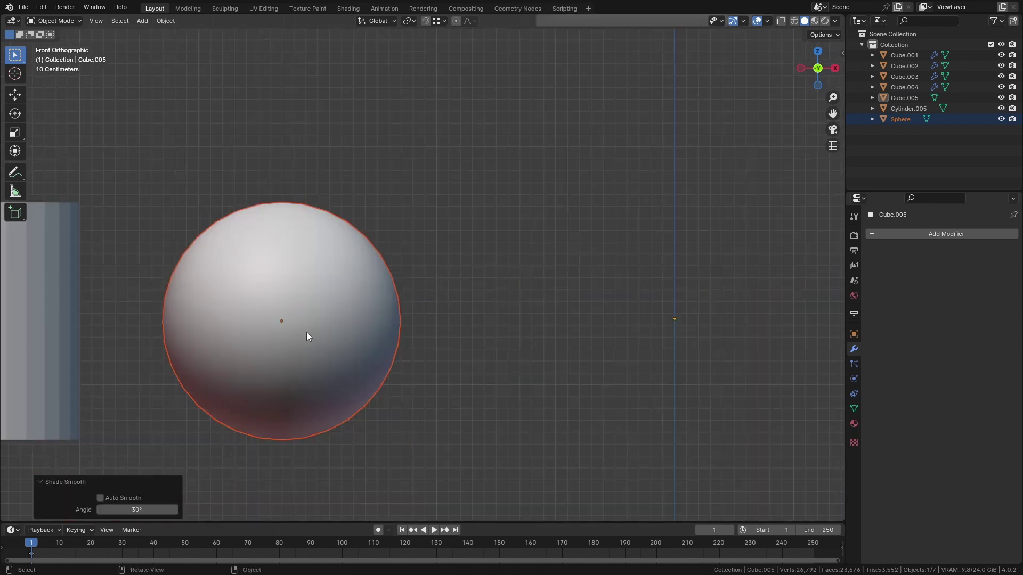
Select the cylinder beside the sphere and apply Shade Smooth to it.
middle_drag(306, 337, 552, 305)
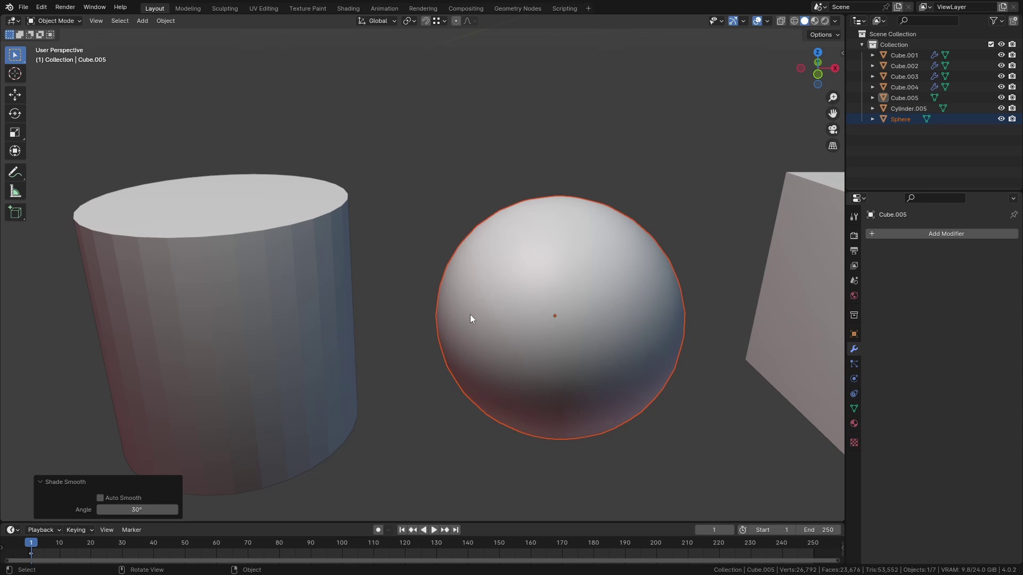
scroll(373, 324, up, 1)
shift+middle_drag(256, 356, 443, 264)
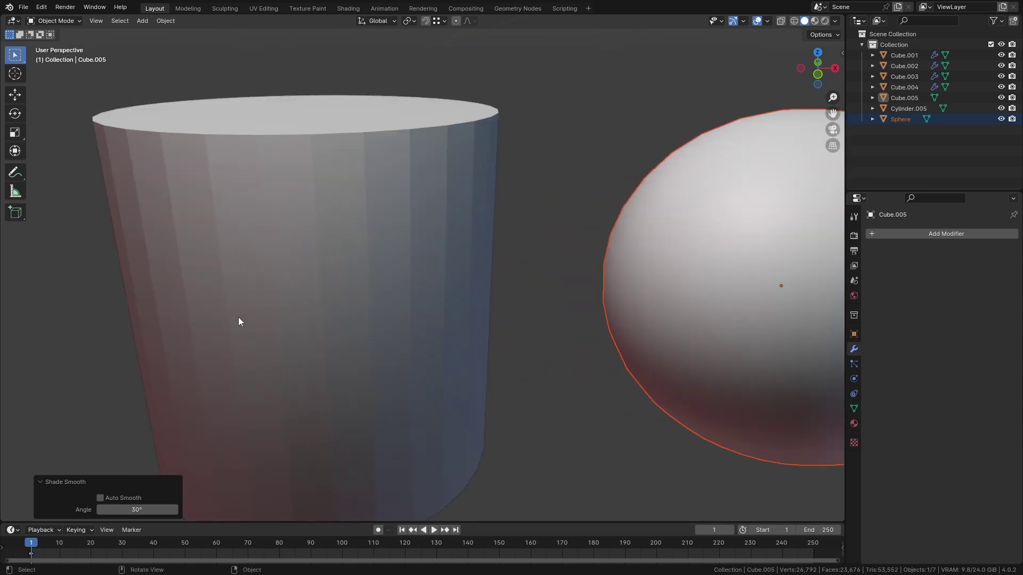
click(421, 197)
right_click(439, 180)
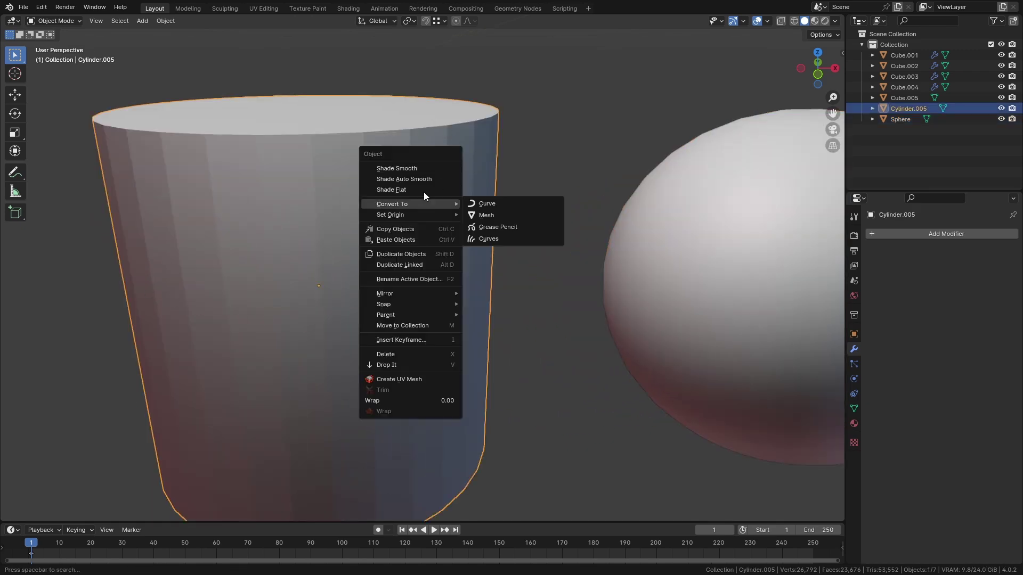
click(424, 170)
middle_drag(421, 205, 389, 300)
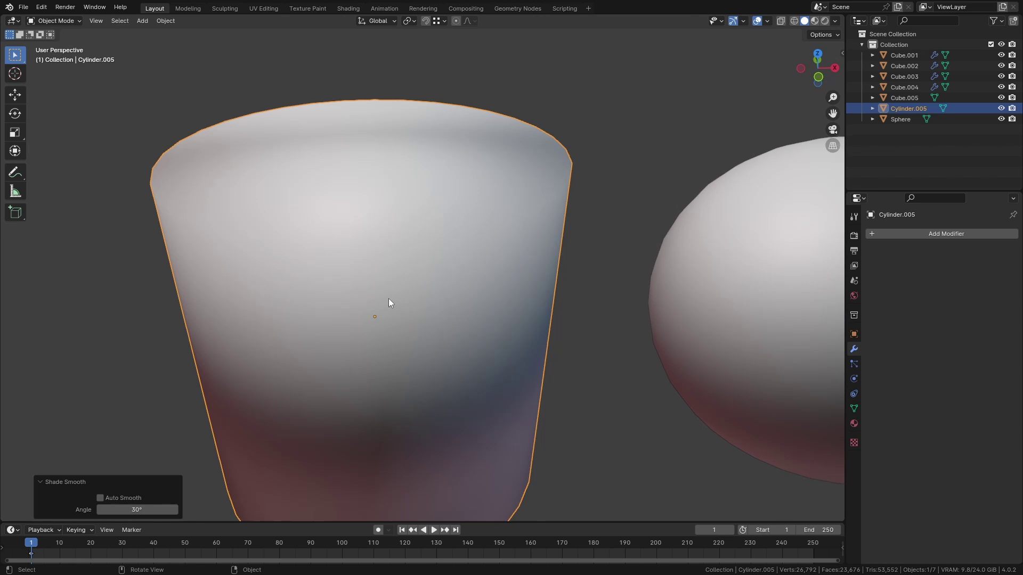
Sketch freehand annotation strokes across the upper part of the smooth-shaded cylinder, and clear them.
click(15, 172)
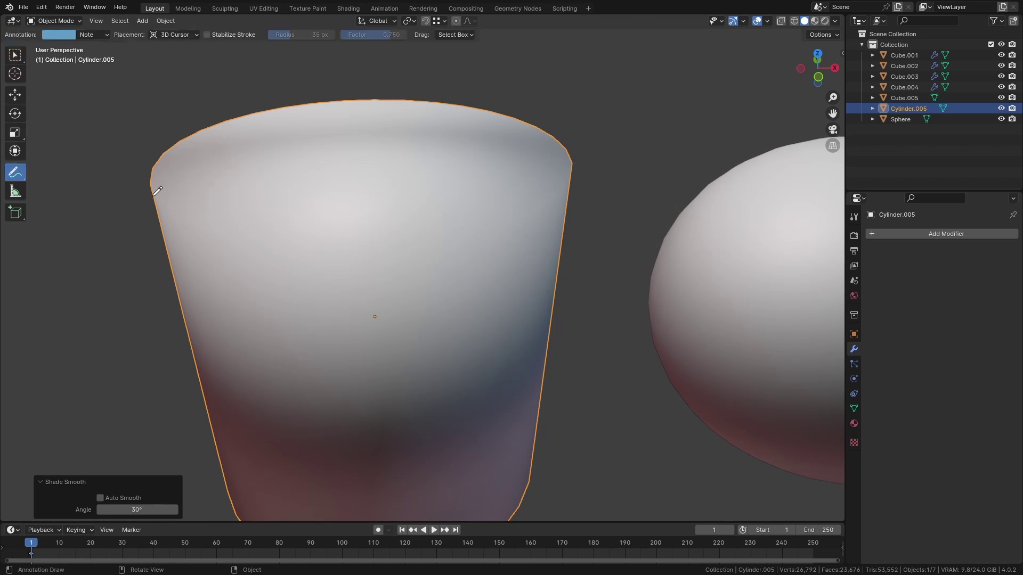
mouse_move(153, 194)
mouse_down()
mouse_move(338, 250)
mouse_move(541, 176)
mouse_up()
mouse_move(503, 229)
ctrl+mouse_down()
mouse_move(464, 214)
mouse_move(167, 196)
ctrl+mouse_up()
click(15, 55)
Apply Shade Auto Smooth to the cylinder and inspect its shading from the front and from above.
right_click(382, 248)
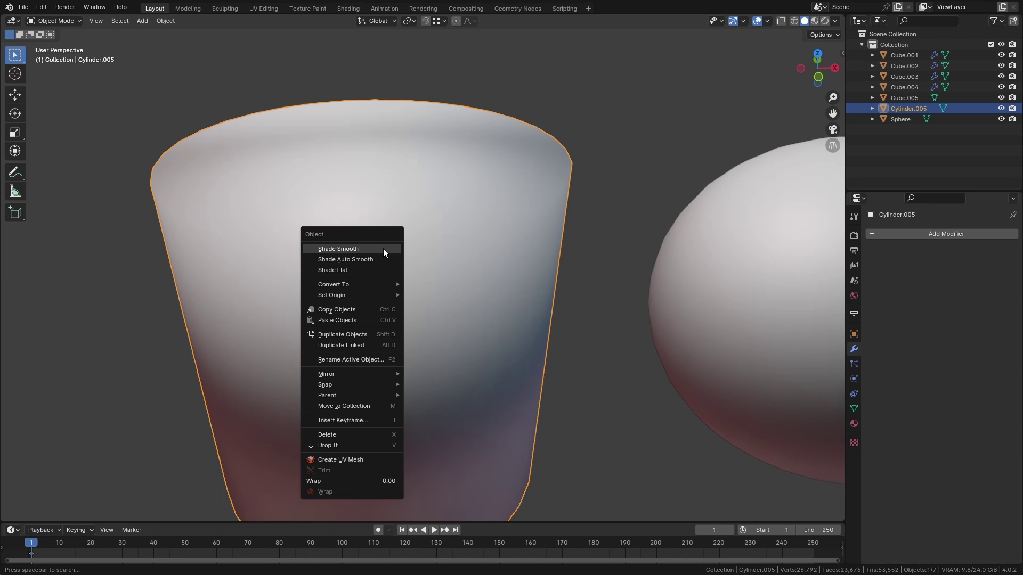
click(384, 263)
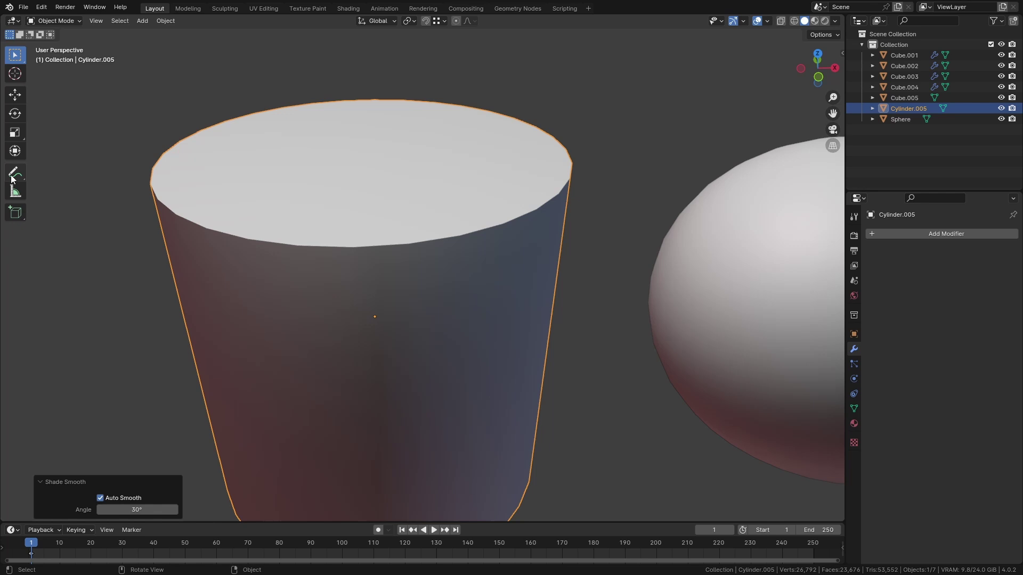
key(KP_1)
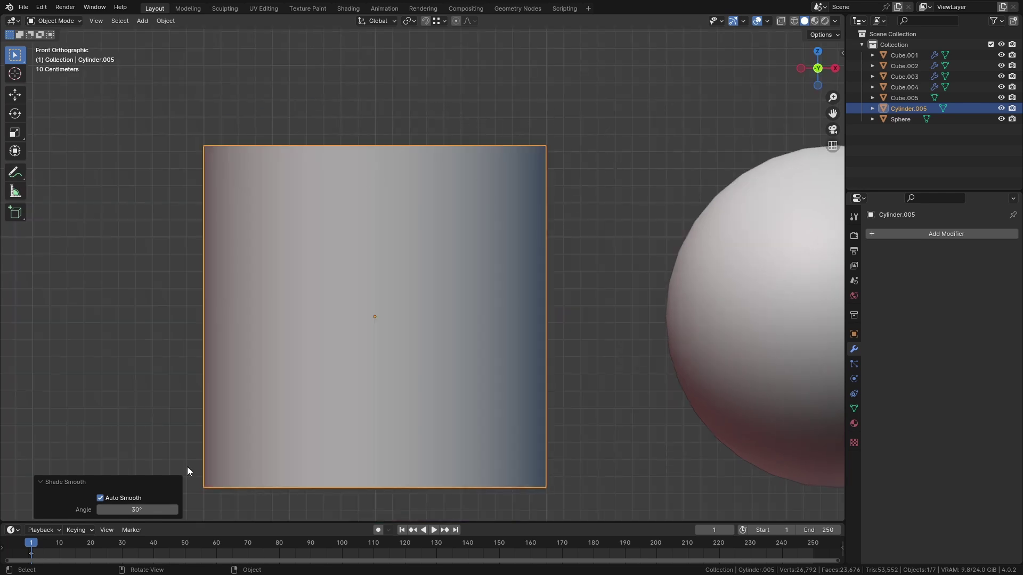
middle_drag(587, 144, 513, 217)
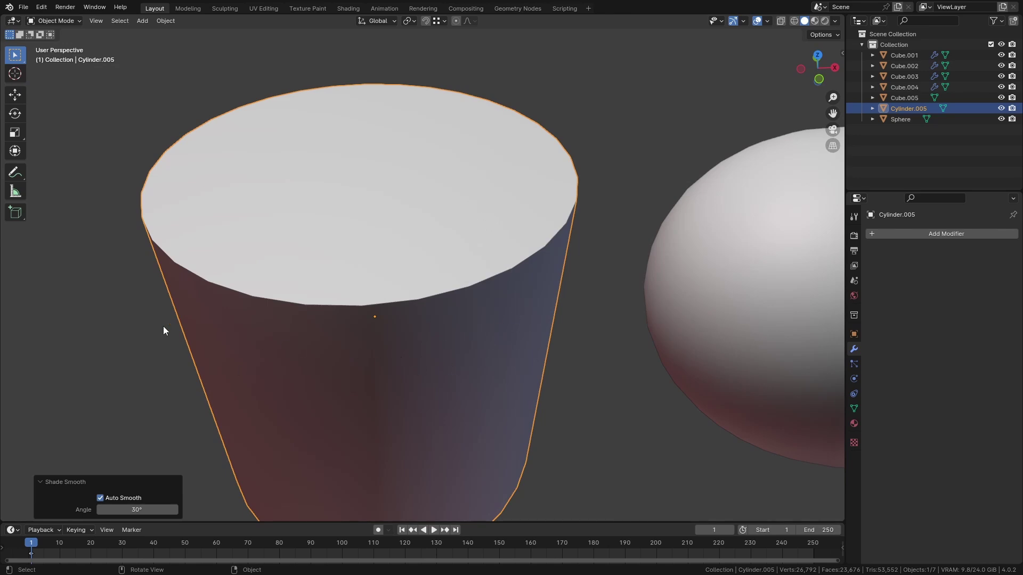
Select the holed block at the world origin and frame its front side closely.
scroll(251, 281, down, 5)
scroll(391, 281, down, 3)
shift+middle_drag(477, 279, 196, 314)
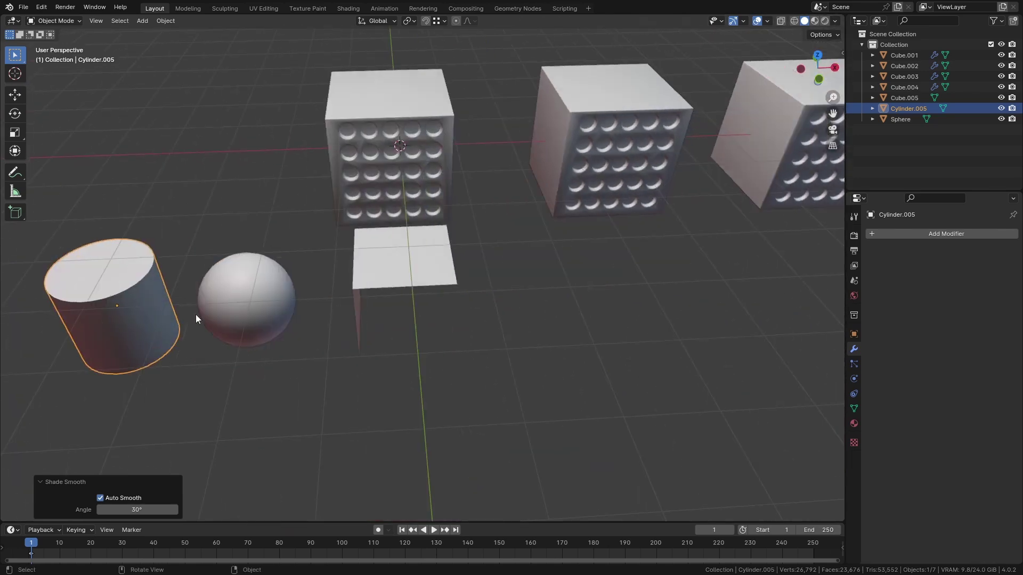
middle_drag(368, 287, 313, 287)
scroll(330, 287, up, 6)
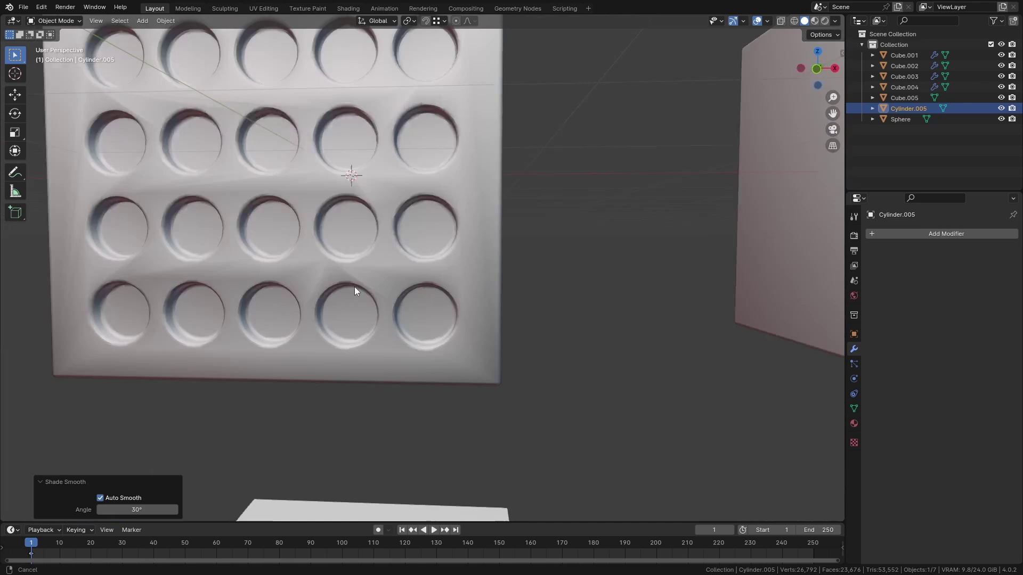
scroll(372, 336, up, 3)
click(355, 346)
key(KP_Decimal)
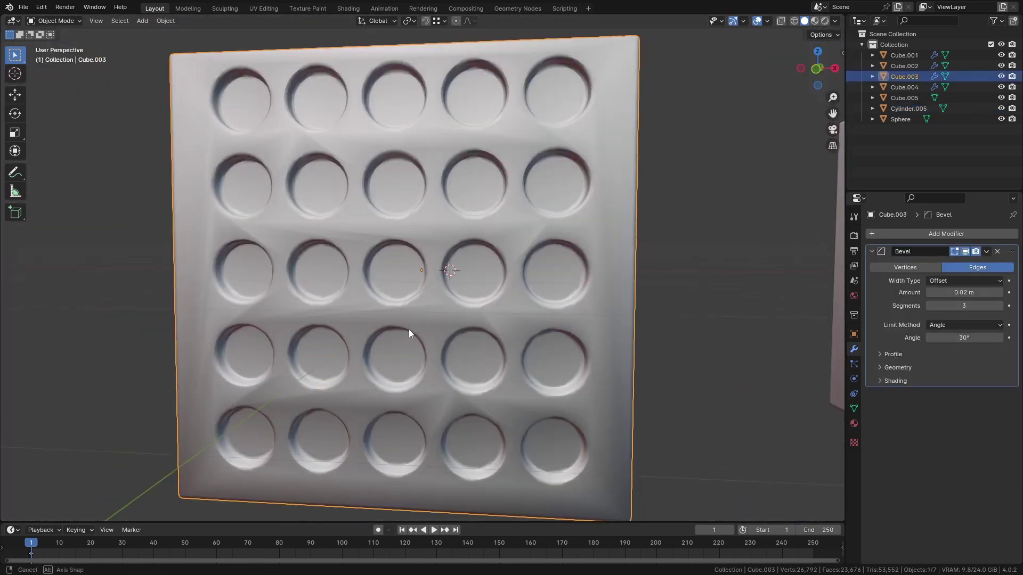
scroll(347, 300, up, 2)
scroll(341, 298, down, 2)
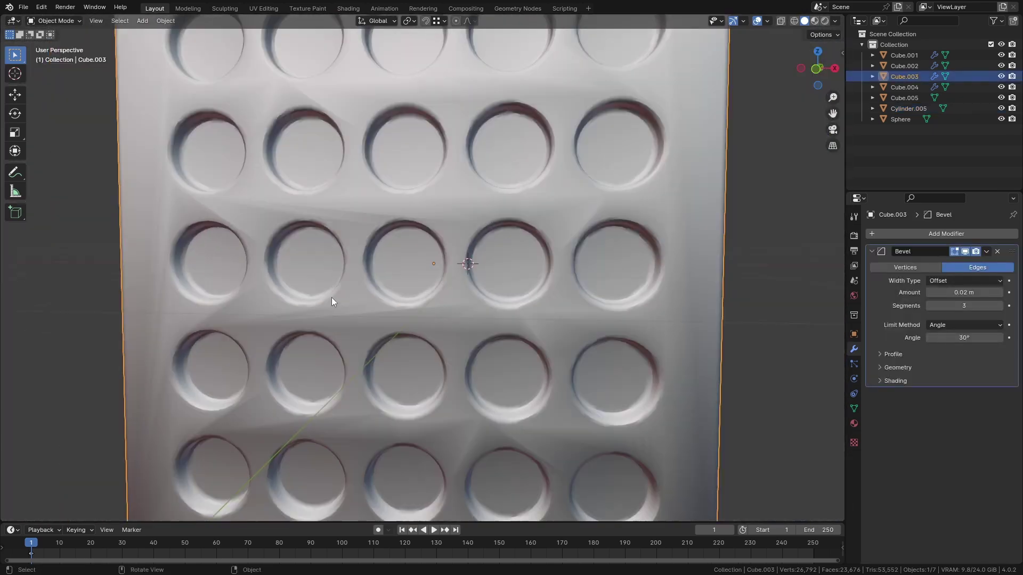
Enter Edit Mode on the holed block and hide its vertex normals.
click(10, 174)
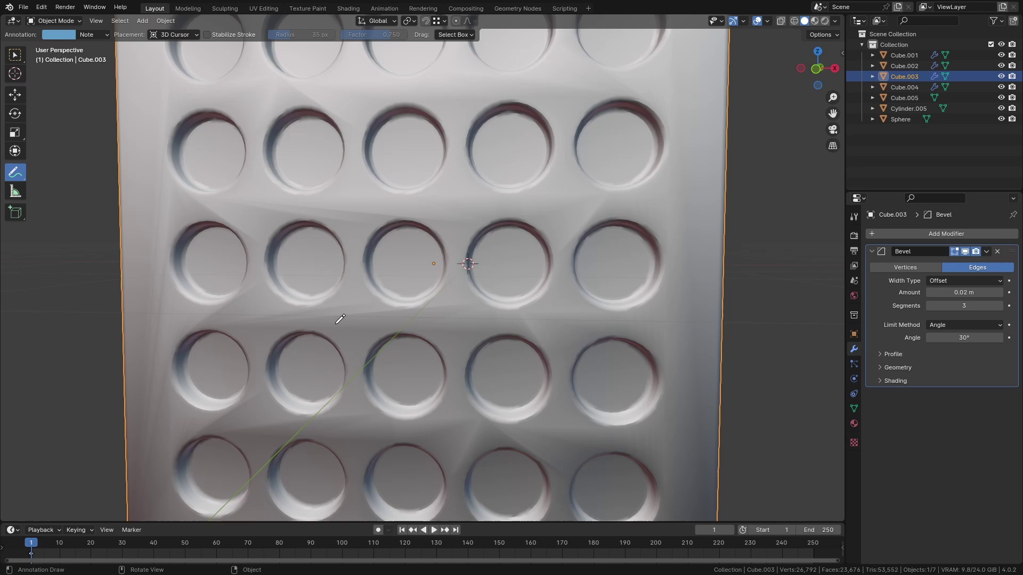
key(Tab)
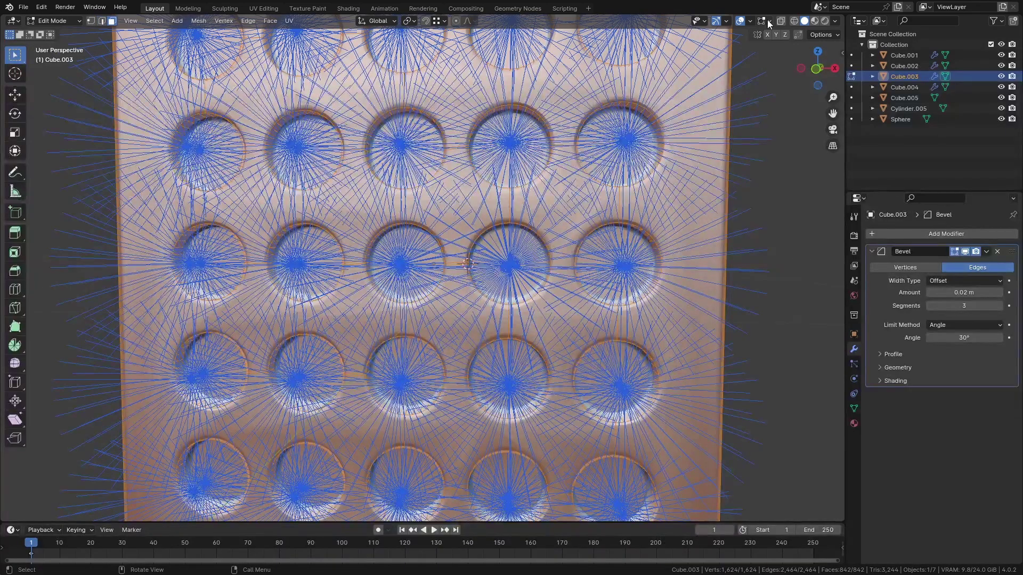
click(767, 20)
click(711, 220)
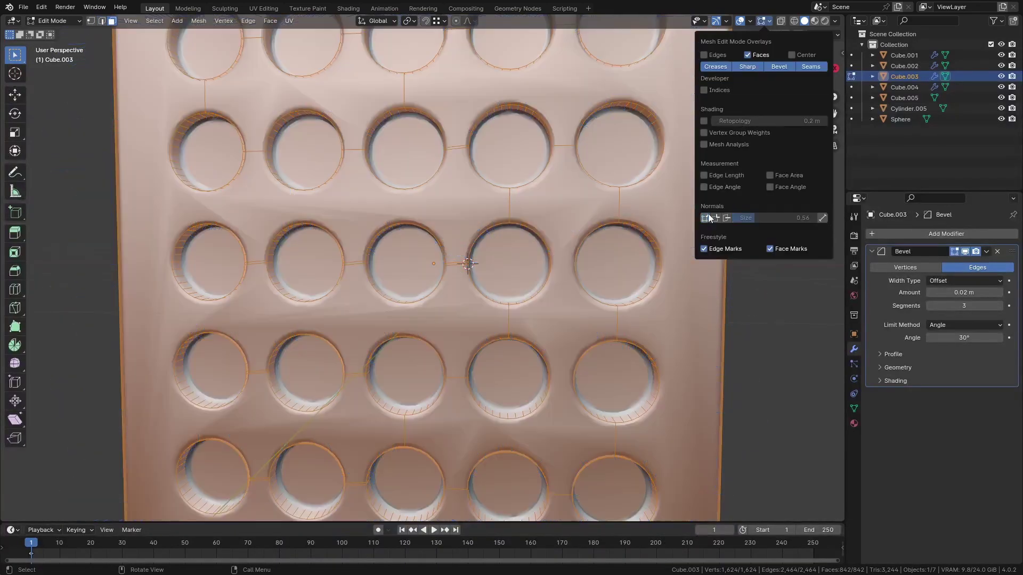
Select the large irregular front face surrounding the block's holes, and return to Object Mode.
click(401, 215)
click(574, 222)
click(425, 217)
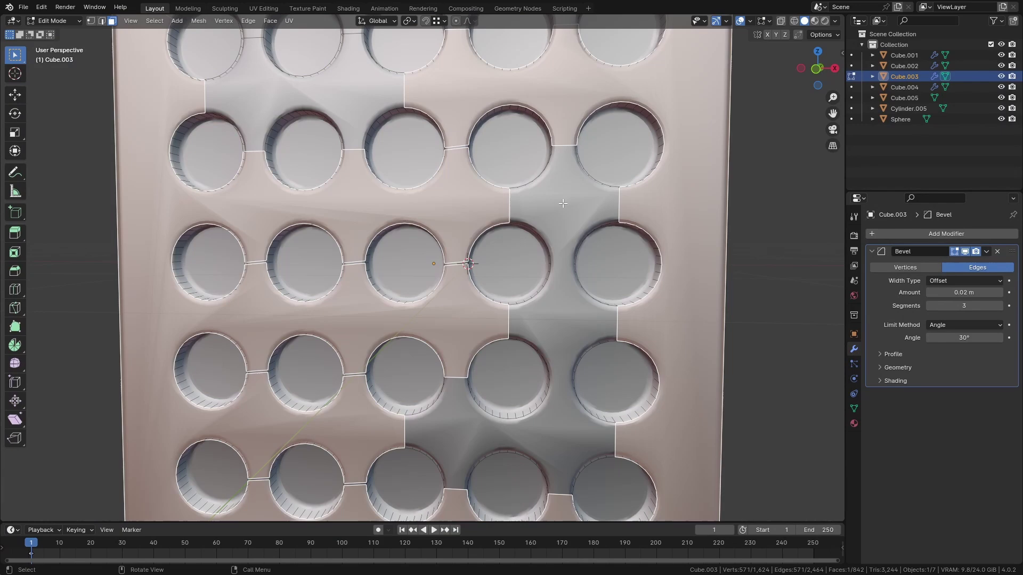
scroll(562, 203, up, 8)
key(Tab)
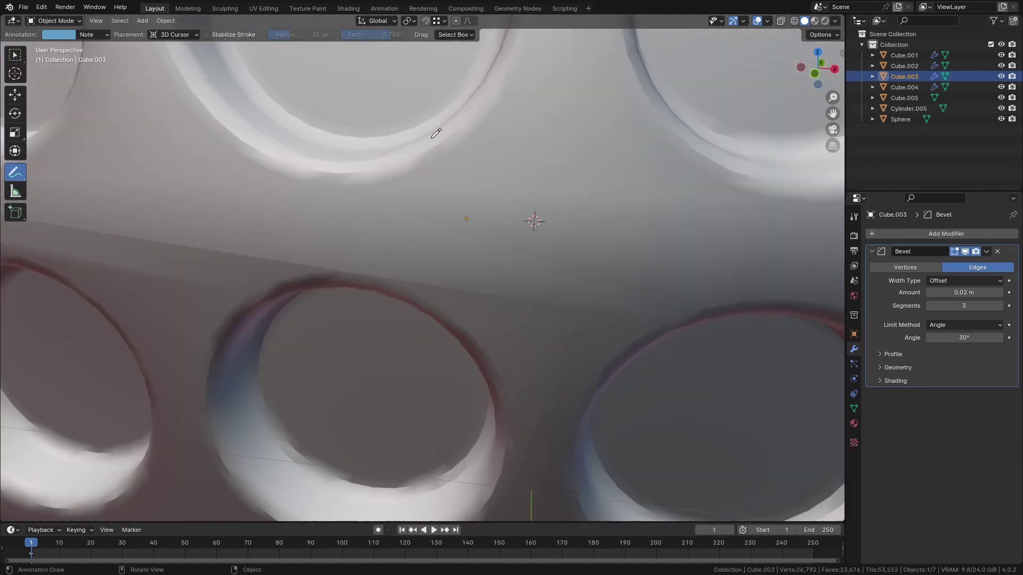
Inspect the shading crease between the rows of holes, sketching trial annotation strokes by a hole's rim and undoing them.
middle_drag(261, 120, 489, 206)
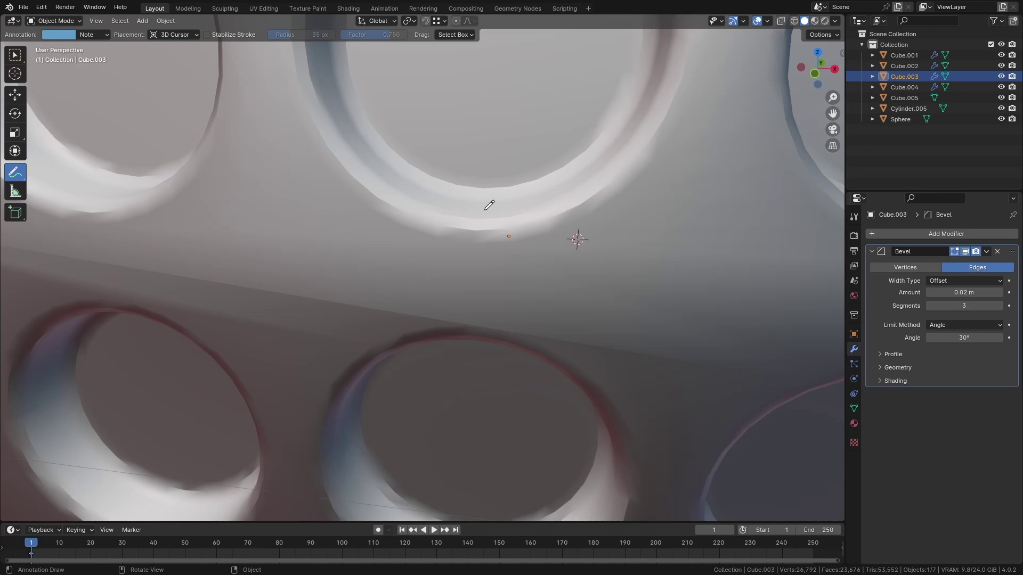
scroll(485, 210, down, 1)
shift+middle_drag(420, 216, 549, 213)
middle_drag(429, 222, 413, 196)
scroll(413, 197, up, 2)
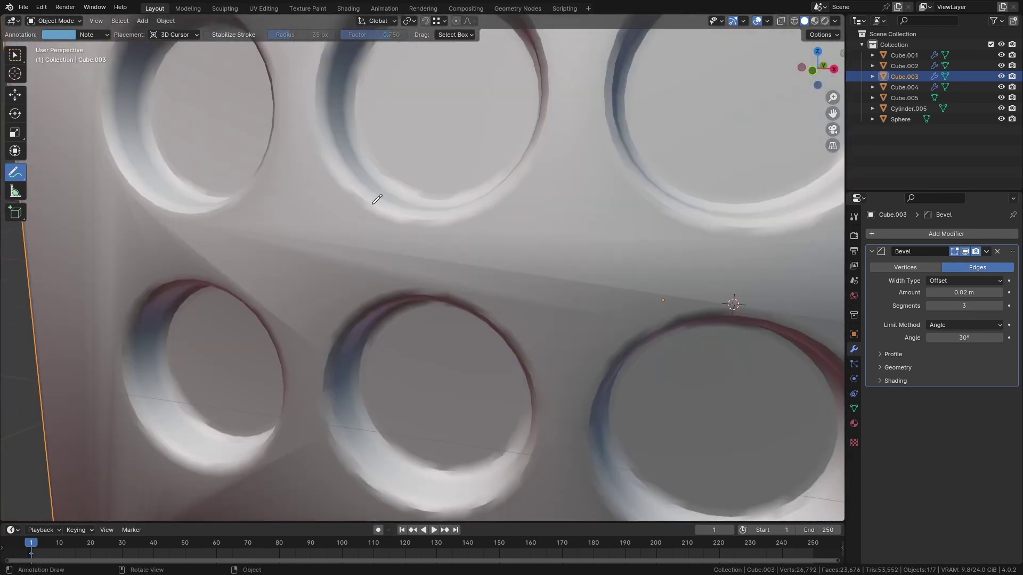
drag(412, 160, 385, 202)
key(ctrl+z)
drag(412, 140, 384, 210)
key(ctrl+z)
Sketch short annotation strokes around the hole rims near the block's side edge, and clear them.
mouse_move(399, 194)
mouse_down()
mouse_move(261, 365)
mouse_move(381, 213)
mouse_move(393, 268)
mouse_up()
drag(278, 350, 266, 380)
drag(254, 308, 214, 319)
drag(222, 293, 192, 305)
mouse_move(255, 175)
mouse_down()
mouse_move(275, 192)
mouse_move(227, 218)
mouse_move(170, 227)
mouse_up()
drag(166, 215, 153, 230)
mouse_move(215, 283)
ctrl+mouse_down()
mouse_move(247, 347)
mouse_move(208, 304)
mouse_move(235, 288)
mouse_move(252, 334)
mouse_move(213, 226)
mouse_move(185, 212)
mouse_move(232, 194)
ctrl+mouse_up()
middle_drag(243, 241, 315, 235)
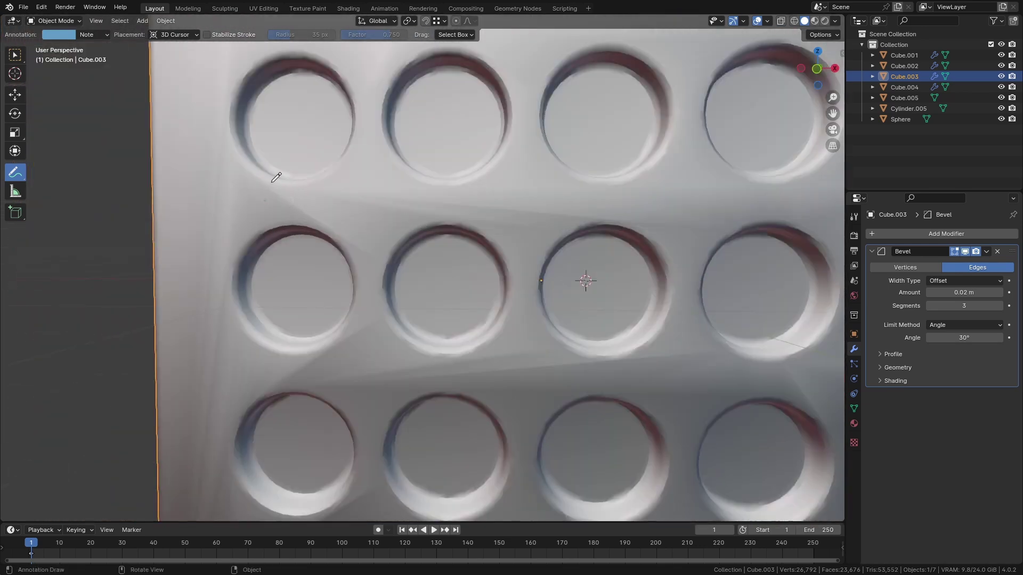
Sketch annotation lines fanning out from one hole's lower rim to the neighbouring holes, and clear them.
drag(262, 179, 389, 288)
mouse_move(306, 179)
mouse_down()
mouse_move(489, 234)
mouse_move(753, 220)
mouse_up()
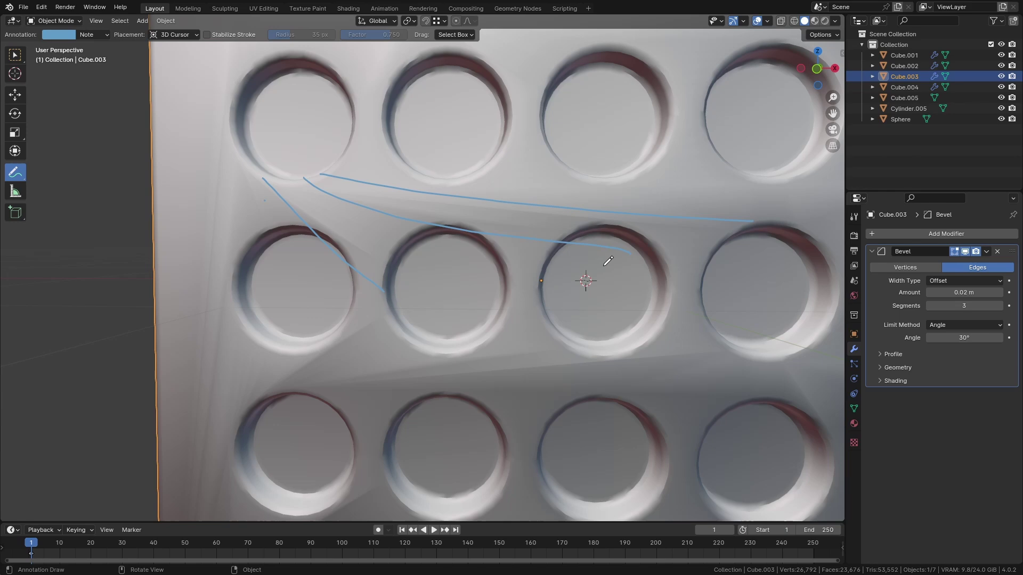
mouse_move(463, 197)
ctrl+mouse_down()
mouse_move(199, 121)
mouse_move(774, 229)
mouse_move(581, 220)
mouse_move(280, 174)
mouse_move(267, 200)
mouse_move(393, 300)
mouse_move(395, 264)
ctrl+mouse_up()
scroll(395, 264, down, 6)
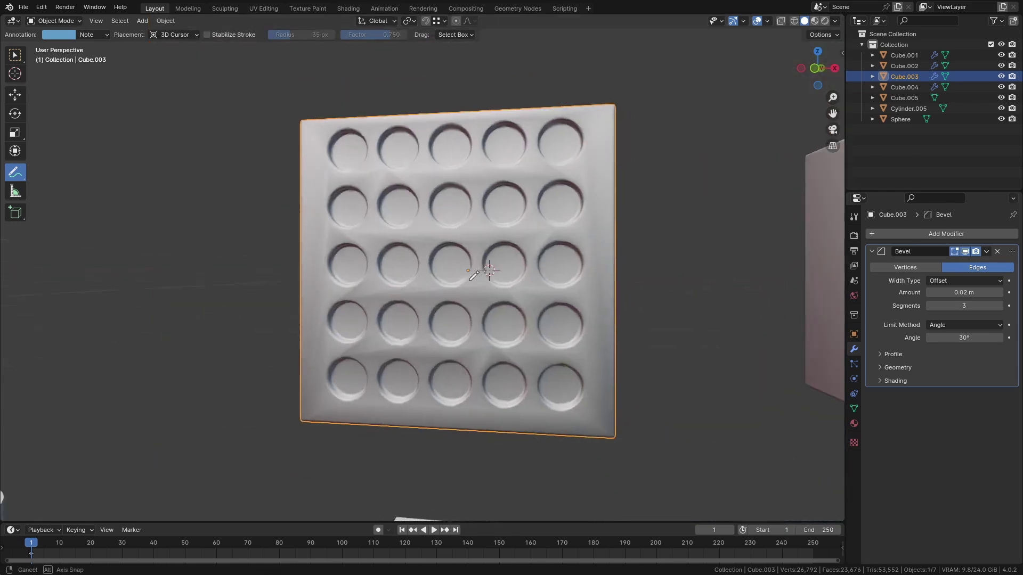
middle_drag(107, 56, 83, 68)
click(15, 54)
Add the L-shaped mesh to the block's selection, enter Edit Mode, and show the L-shape in front orthographic view.
middle_drag(350, 312, 488, 257)
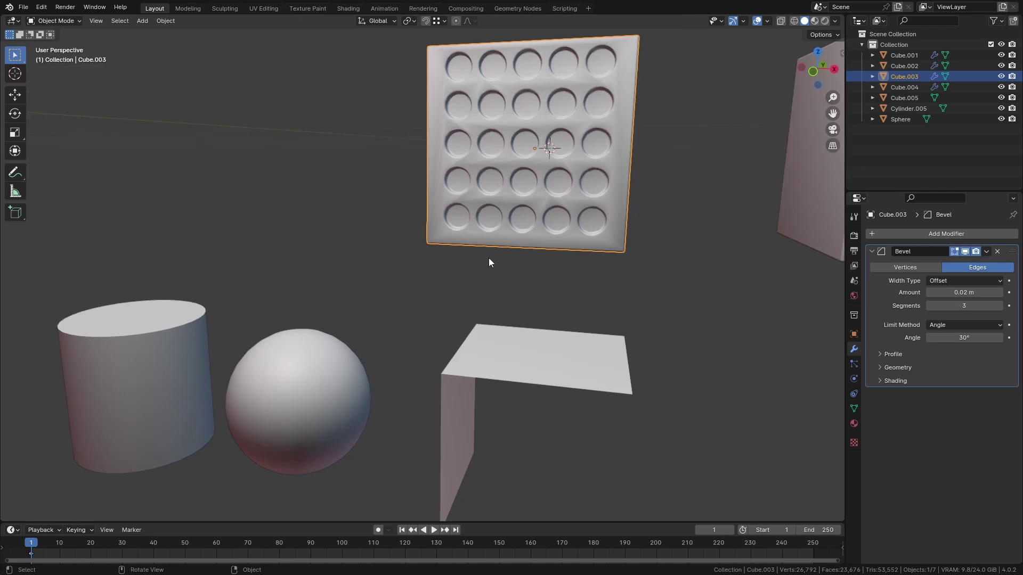
scroll(488, 257, up, 3)
click(491, 369)
scroll(506, 376, up, 4)
key(Tab)
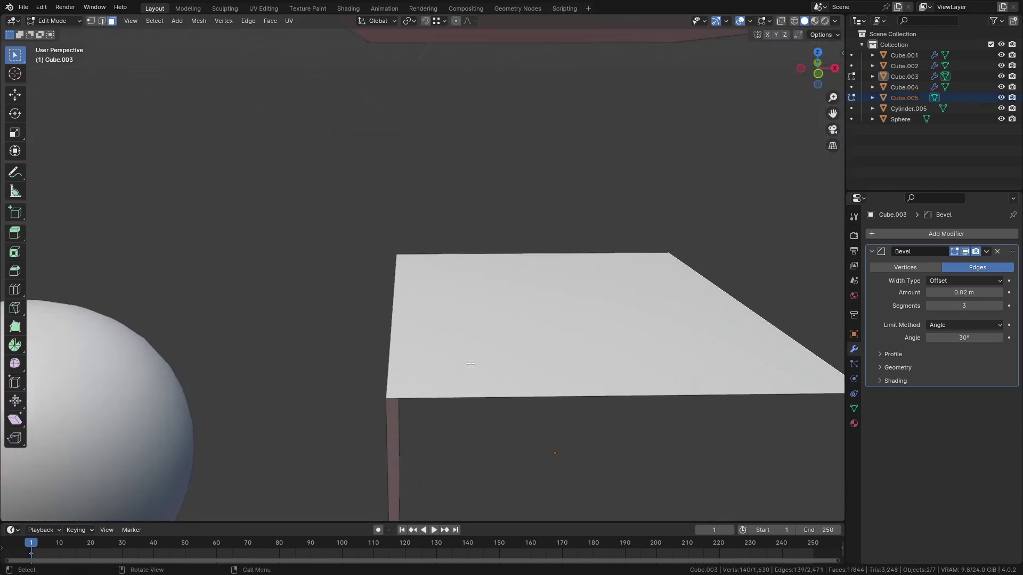
key(KP_1)
shift+middle_drag(468, 357, 424, 268)
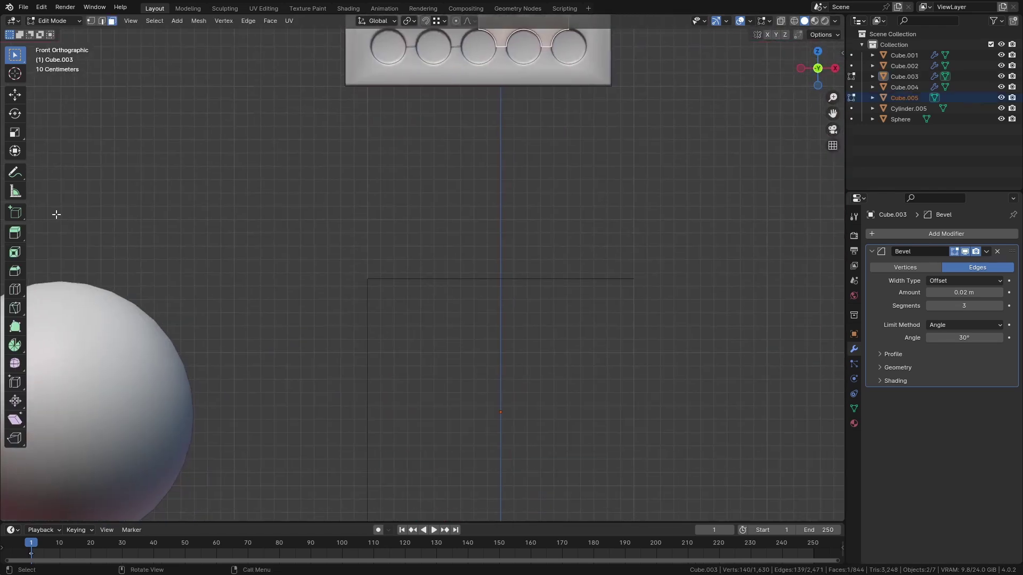
Sketch annotation strokes above the L-shape's top face in the front view, and undo them.
click(14, 174)
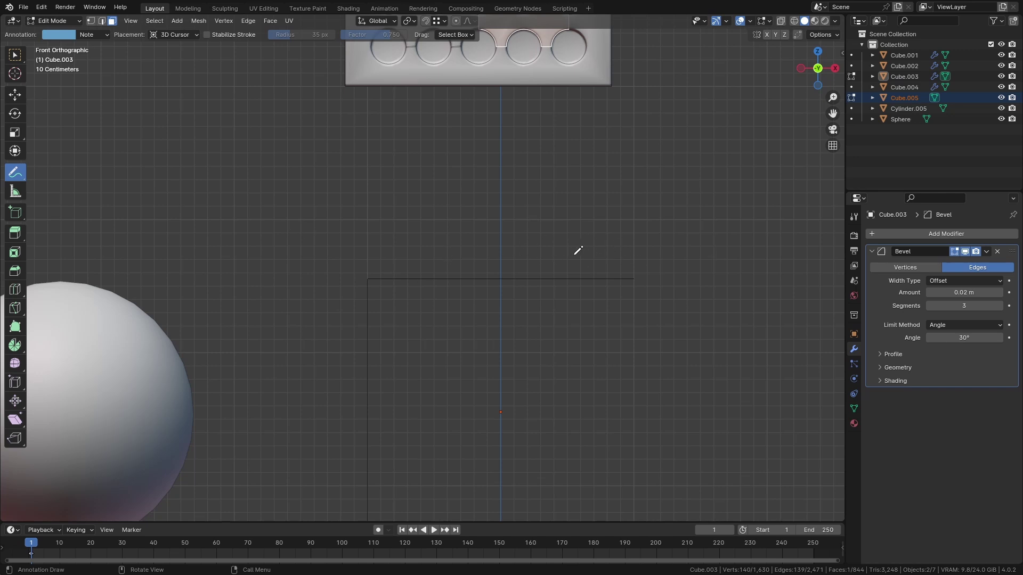
mouse_move(611, 234)
mouse_down()
mouse_move(293, 346)
mouse_move(320, 251)
mouse_move(677, 232)
mouse_up()
drag(382, 279, 383, 244)
key(ctrl+z)
key(w)
Display both the vertex normals and the face normals on the meshes being edited.
middle_drag(350, 197, 401, 259)
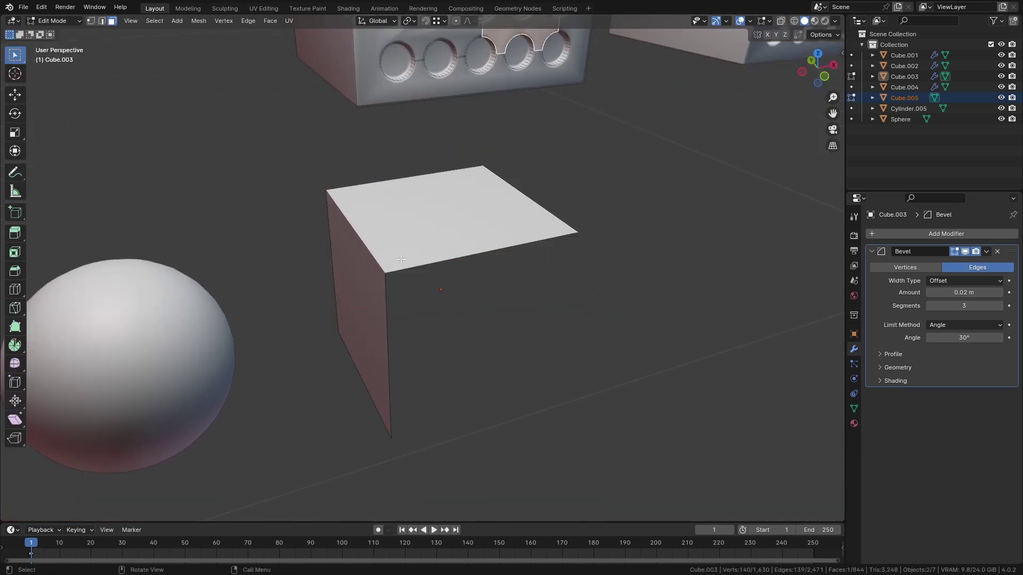
click(769, 21)
click(705, 218)
click(727, 218)
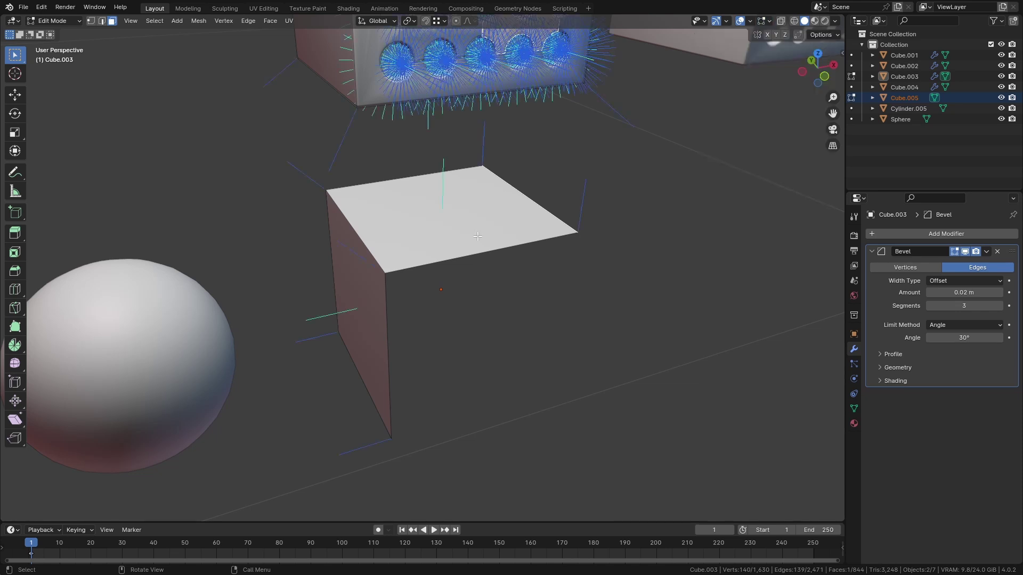
Add one loop cut across the L-shape's top face, slid near the shared edge at factor -0.926, and show the front view.
scroll(413, 237, up, 1)
key(ctrl+r)
drag(525, 243, 409, 274)
key(KP_1)
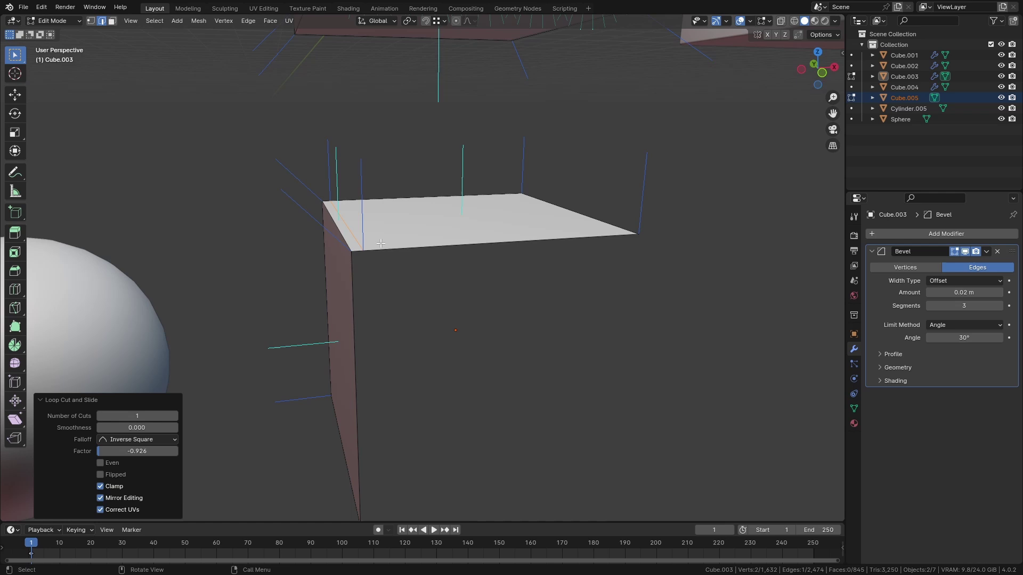
key(KP_5)
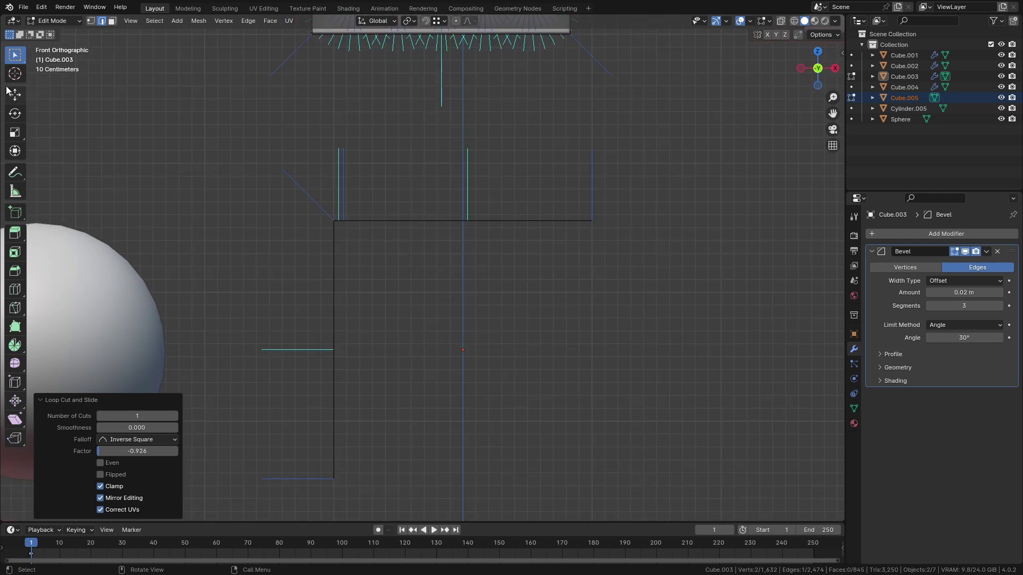
Sketch an annotation stroke along the tips of the L-shape's upper normals in the front view, and clear it.
click(14, 172)
mouse_move(594, 146)
mouse_down()
mouse_move(322, 149)
mouse_move(290, 169)
mouse_move(254, 482)
mouse_move(262, 286)
mouse_move(292, 159)
mouse_move(541, 140)
mouse_up()
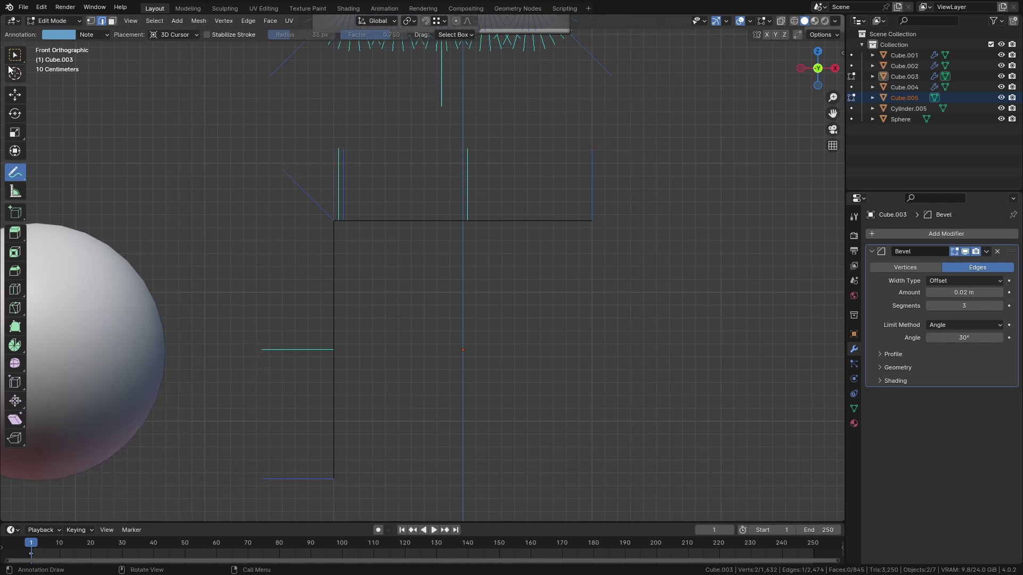
key(w)
Hide the face normals and vertex normals on the meshes being edited.
middle_drag(411, 123, 431, 164)
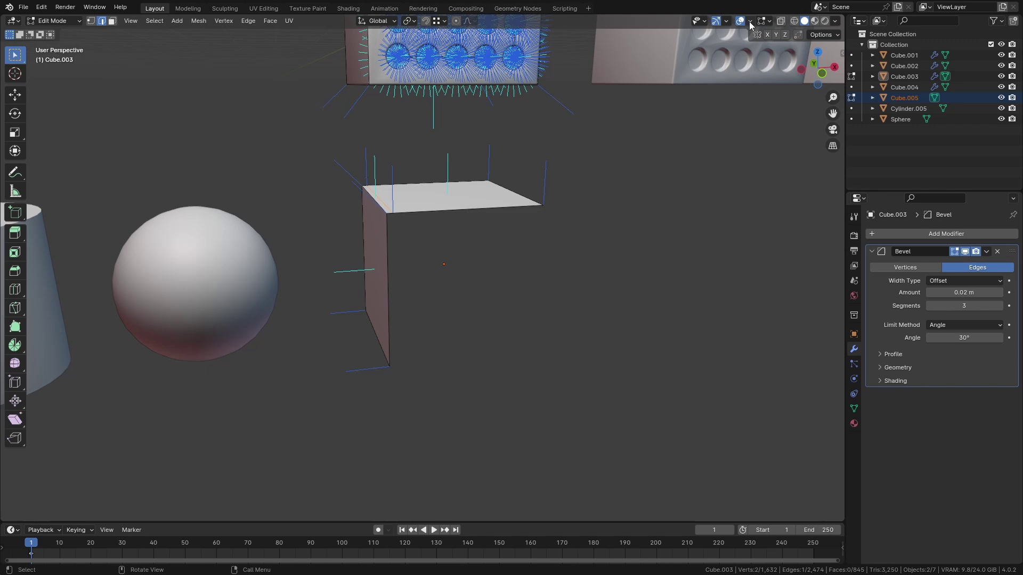
click(769, 22)
click(727, 218)
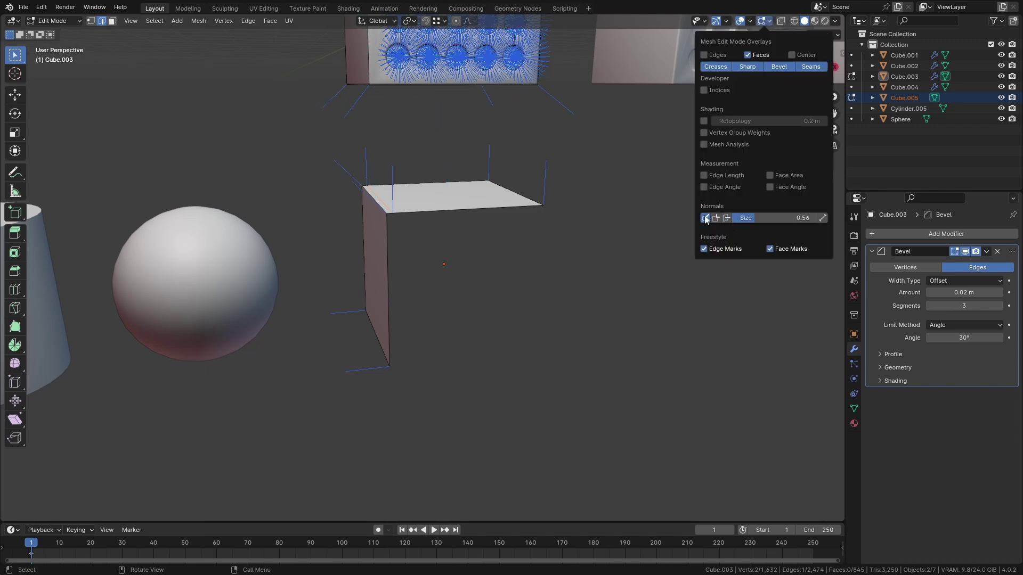
click(705, 219)
Switch to face selection and select the holed block's large irregular front face.
shift+middle_drag(519, 176, 445, 345)
scroll(445, 344, up, 5)
key(3)
click(403, 248)
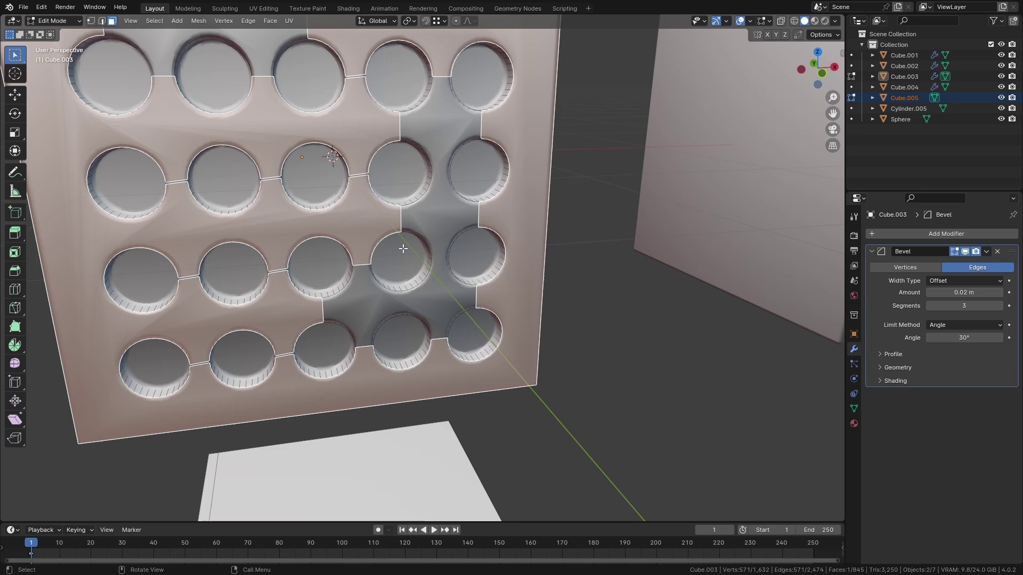
Extend the selection to all faces coplanar with the selected front face of the holed block.
key(shift+g)
click(403, 248)
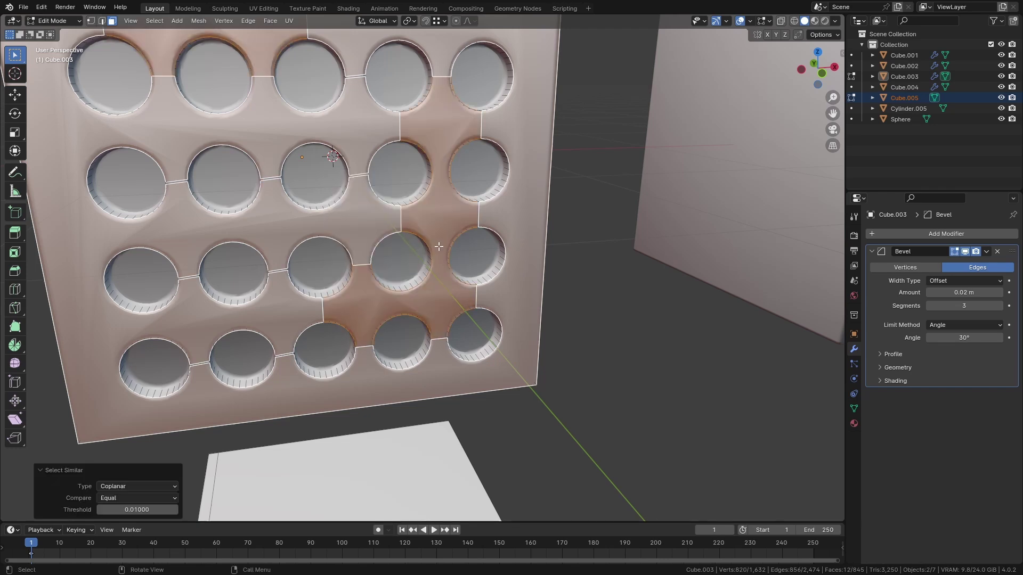
middle_drag(403, 249, 392, 227)
scroll(392, 226, down, 3)
scroll(341, 102, up, 2)
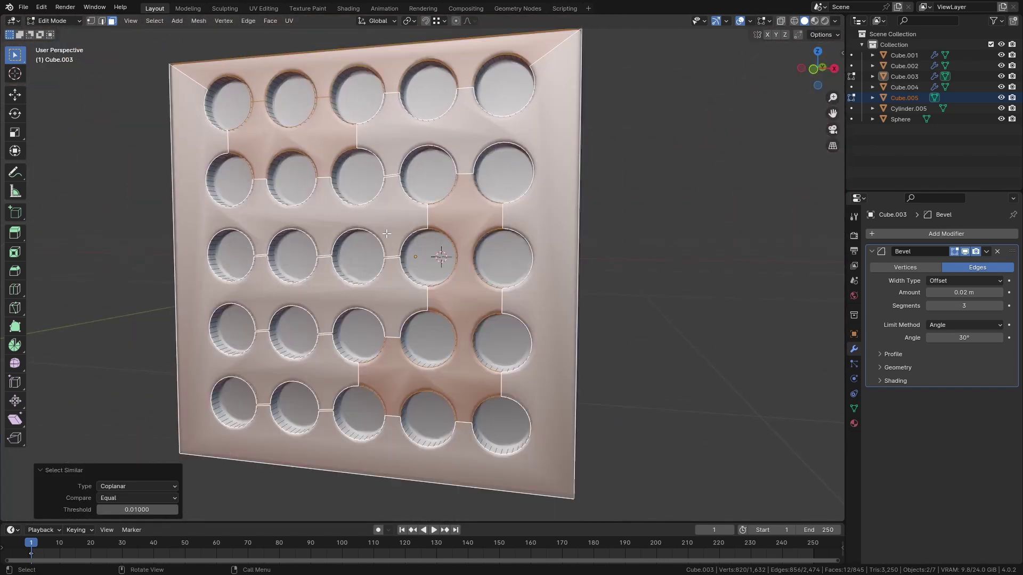
Inset the selected coplanar front faces by about 0.0126 m and return to Object Mode.
middle_drag(497, 254, 682, 300)
key(i)
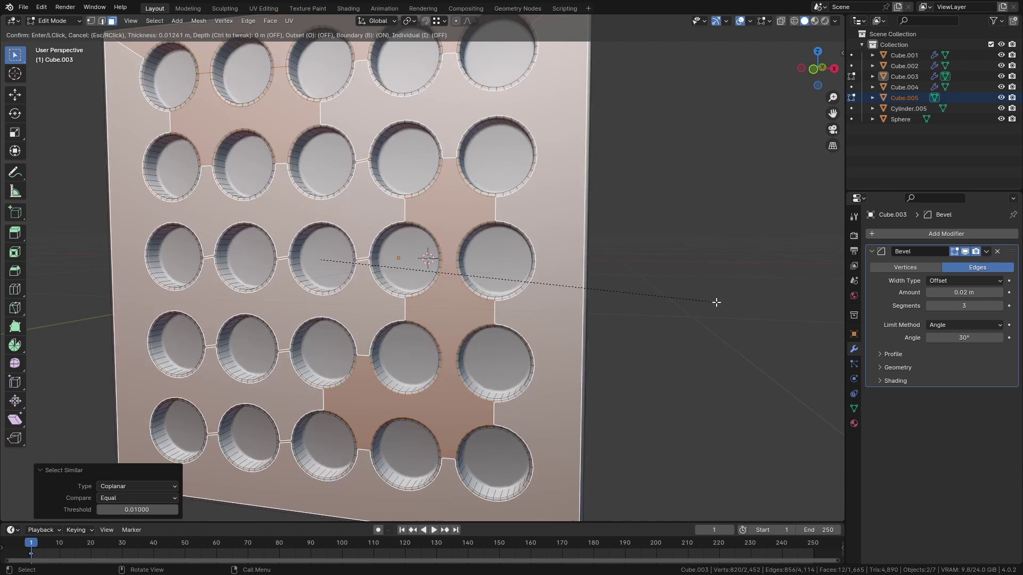
click(716, 303)
key(Tab)
scroll(506, 232, up, 2)
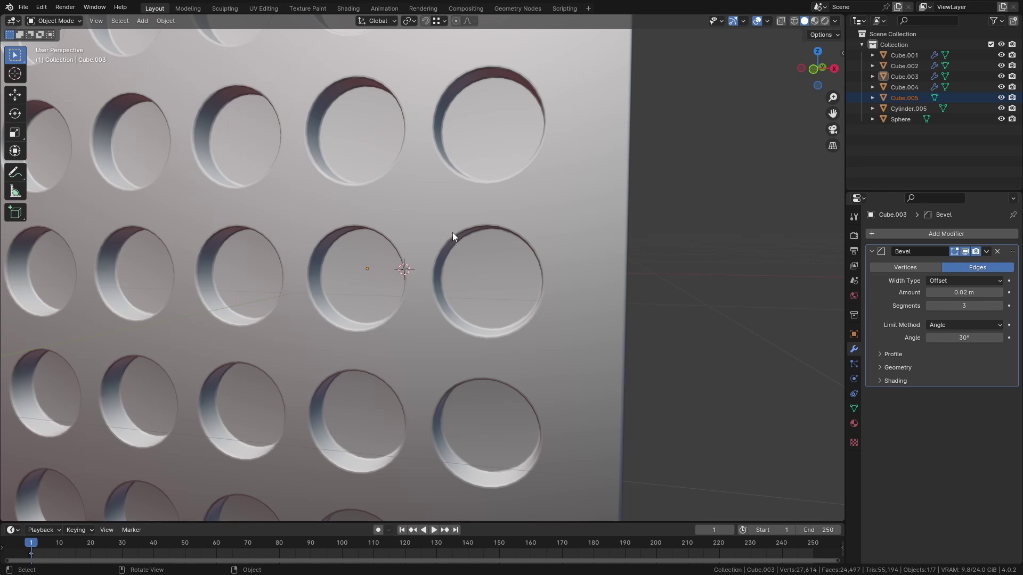
Examine the inset edge loops around the holes in Edit Mode, and the block's shading in Object Mode.
middle_drag(332, 202, 376, 208)
key(Tab)
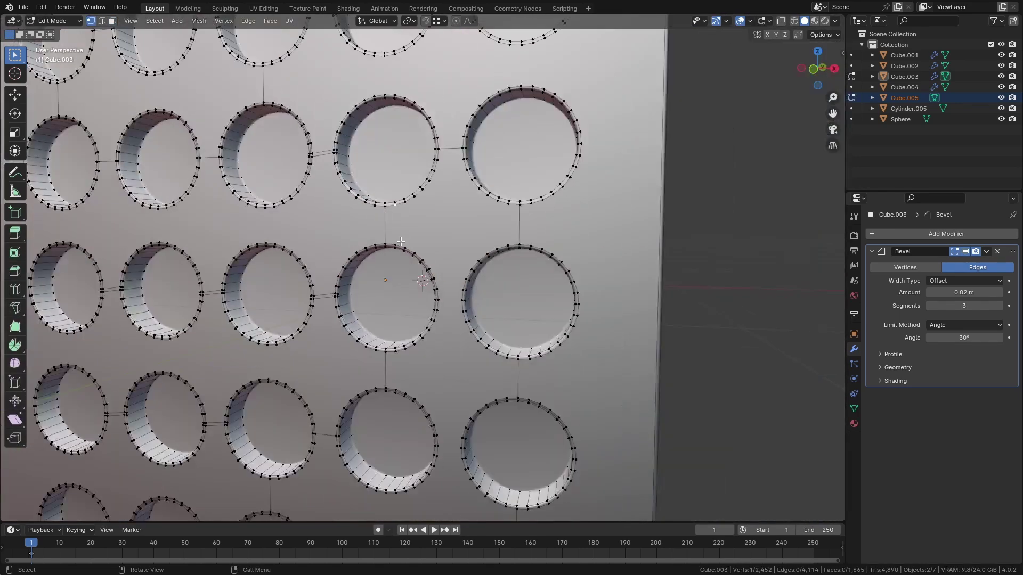
scroll(400, 242, down, 6)
key(Tab)
middle_drag(411, 256, 389, 262)
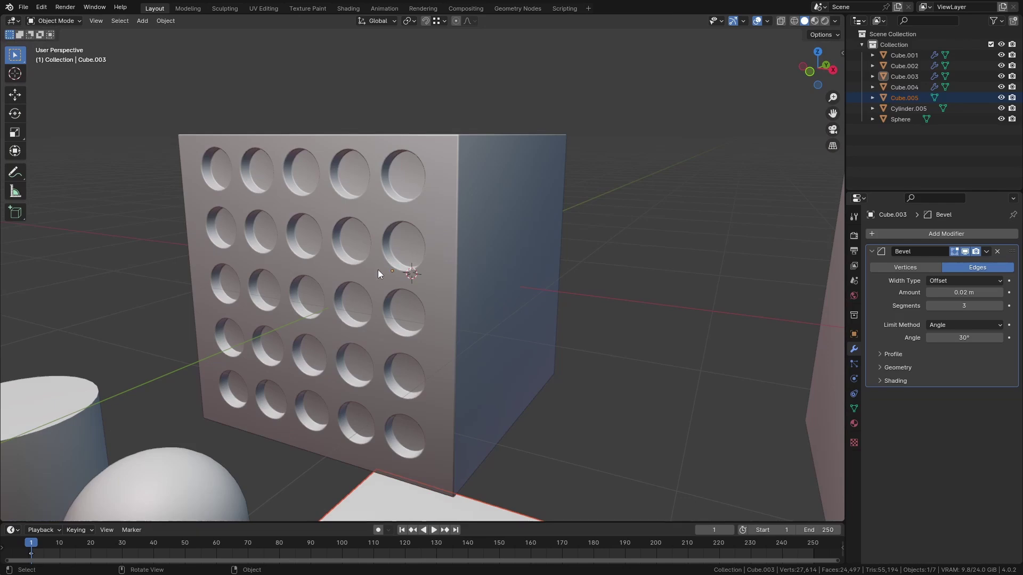
shift+middle_drag(347, 356, 332, 228)
scroll(332, 227, down, 5)
shift+middle_drag(392, 248, 274, 288)
scroll(274, 288, down, 2)
Edit the holed block Cube.001 and select all faces coplanar with its large irregular front face.
click(430, 274)
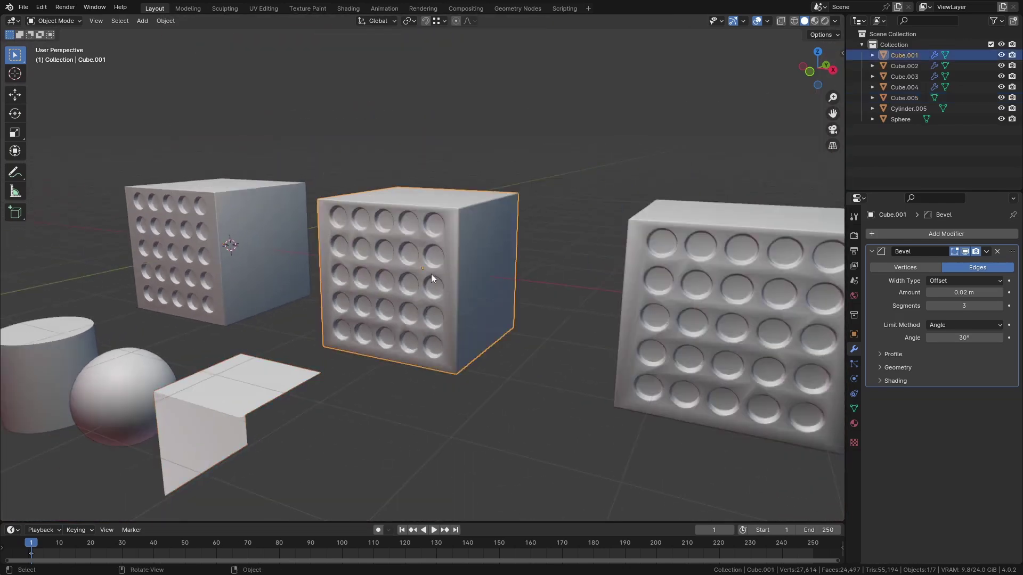
scroll(426, 272, up, 8)
scroll(416, 270, down, 5)
key(Tab)
scroll(415, 271, up, 2)
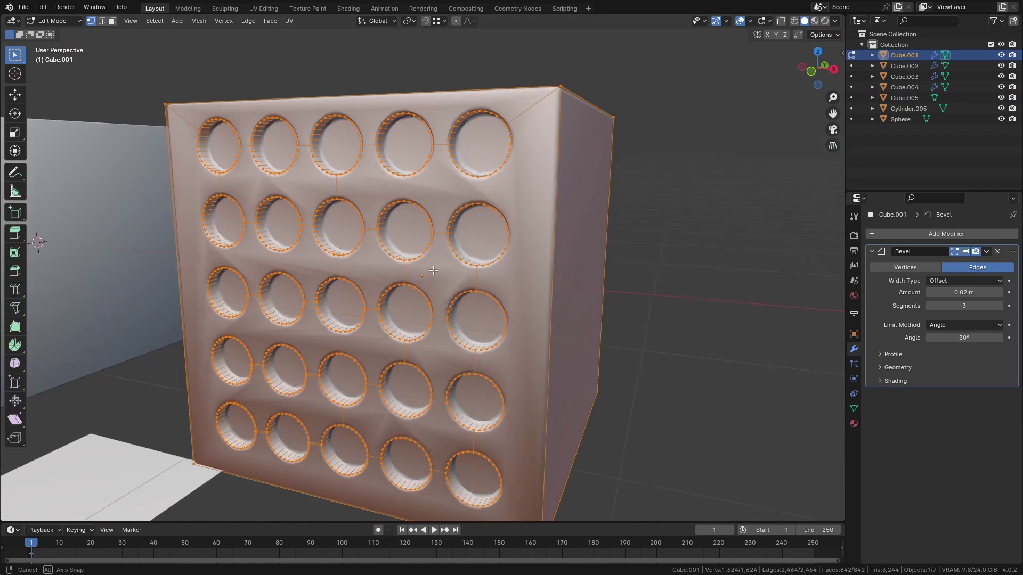
key(3)
click(376, 274)
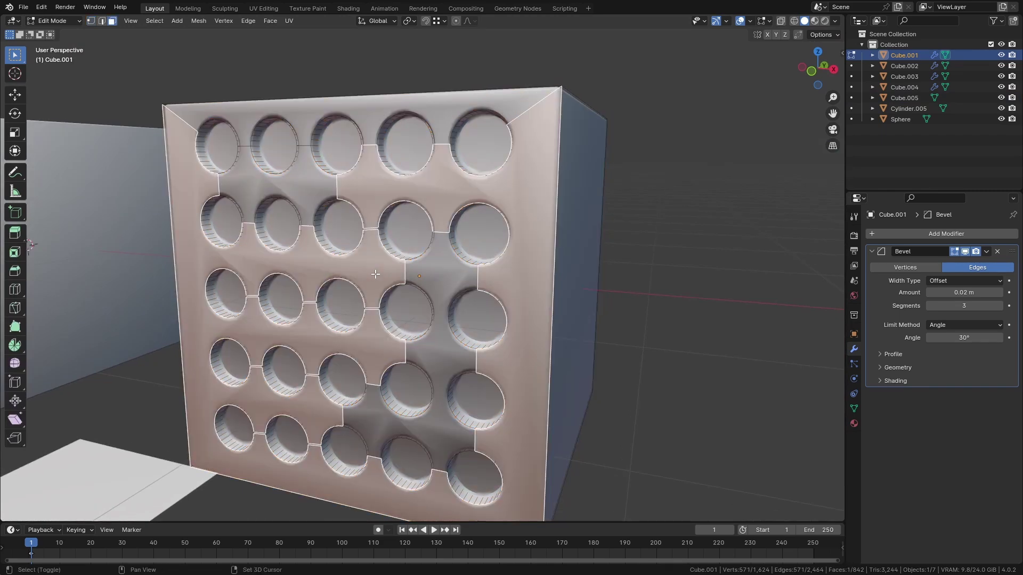
key(shift+g)
click(375, 274)
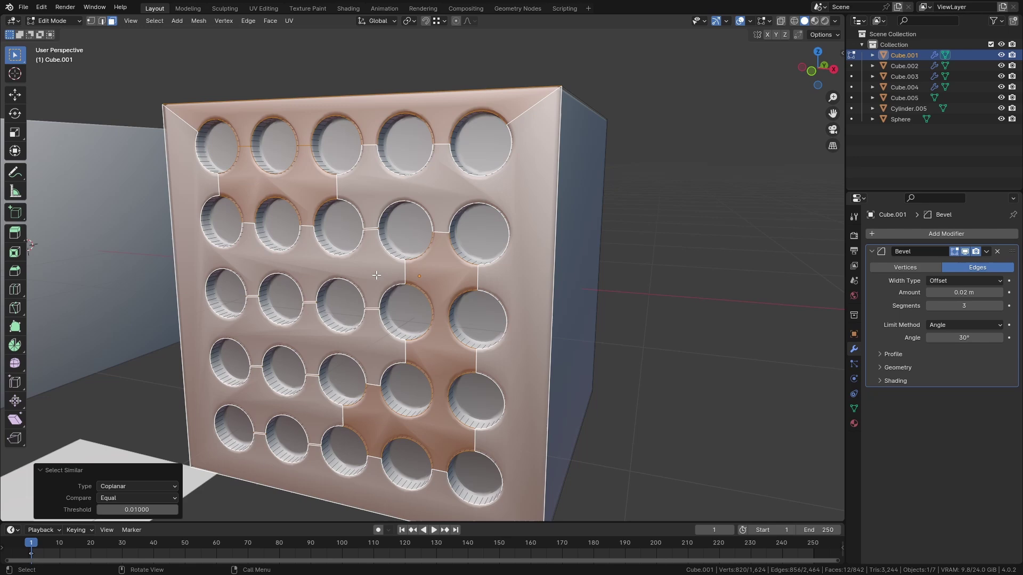
Set the normals of Cube.001's selected front faces from the faces, and check the shading in Object Mode.
key(alt+n)
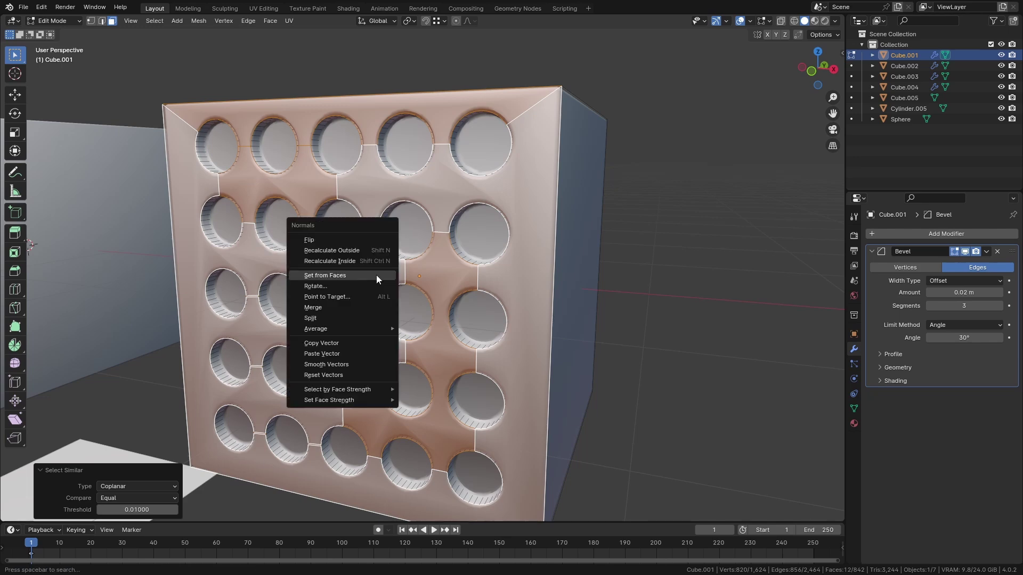
click(355, 274)
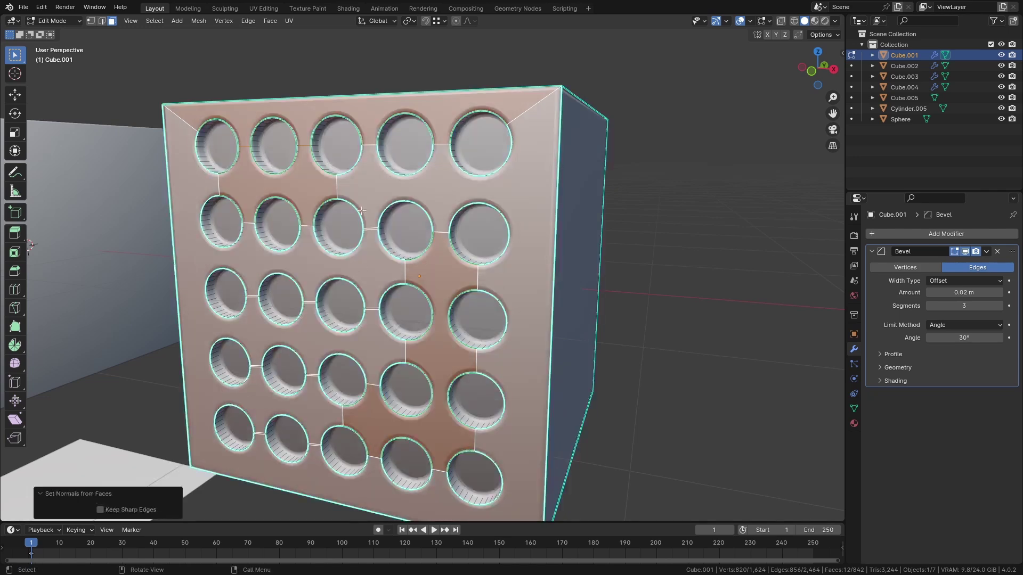
scroll(361, 160, up, 4)
scroll(301, 182, down, 4)
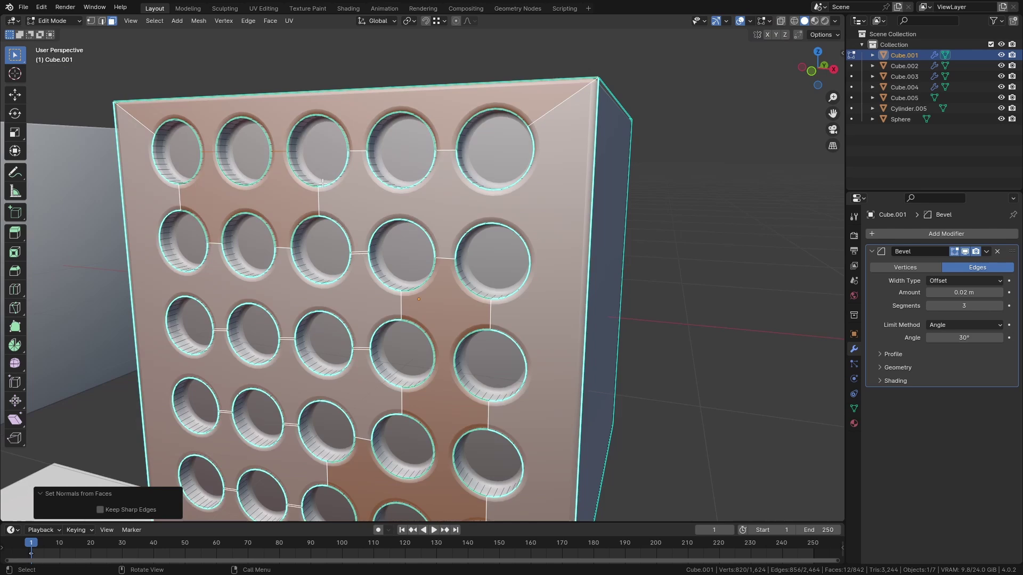
key(Tab)
scroll(330, 190, up, 4)
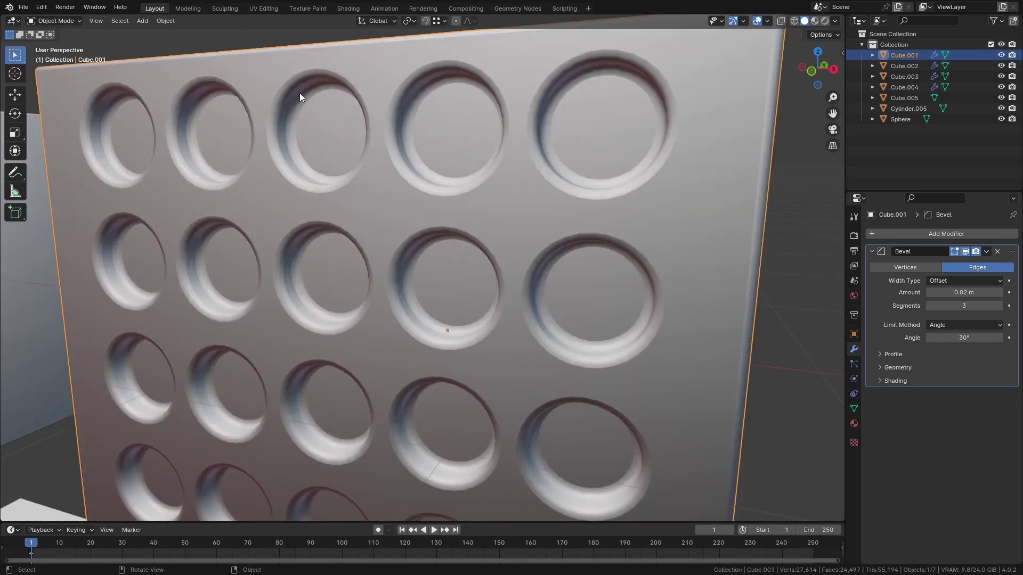
scroll(299, 93, down, 4)
Select Cube.001's irregular front face and the strip above the top hole row individually, and inspect the shading in Object Mode.
key(Tab)
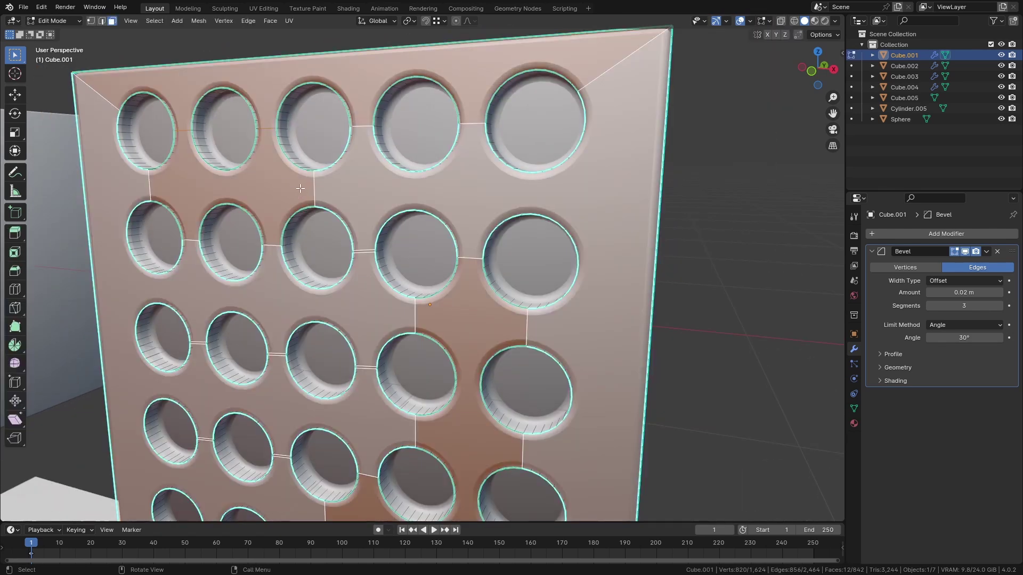
click(304, 187)
click(363, 195)
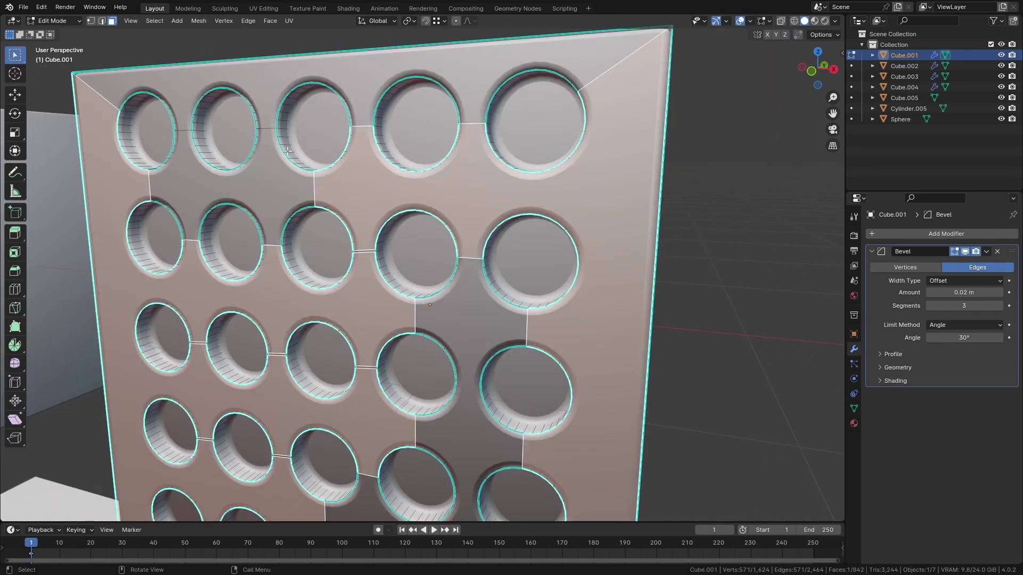
click(258, 94)
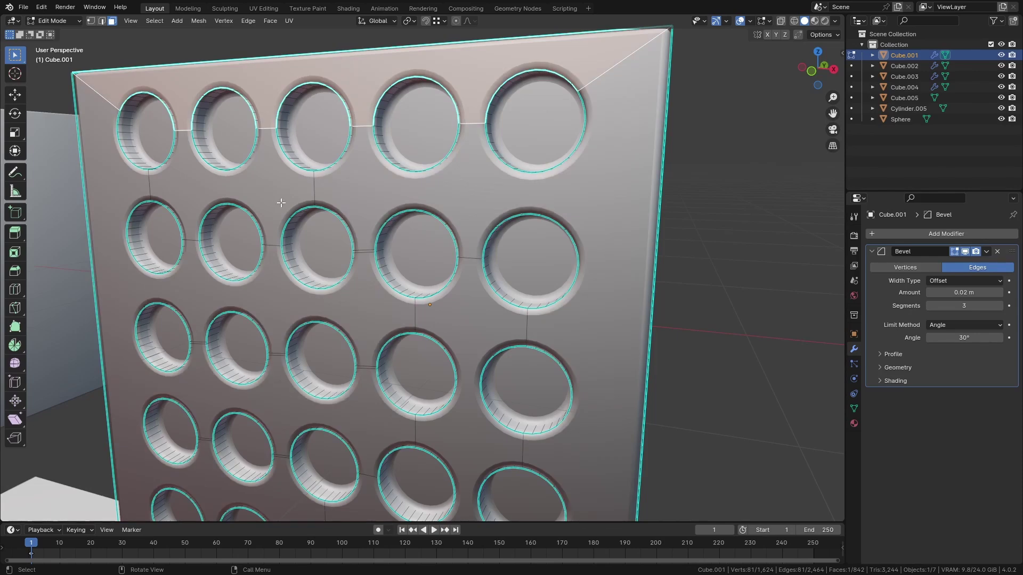
scroll(301, 176, up, 4)
key(Tab)
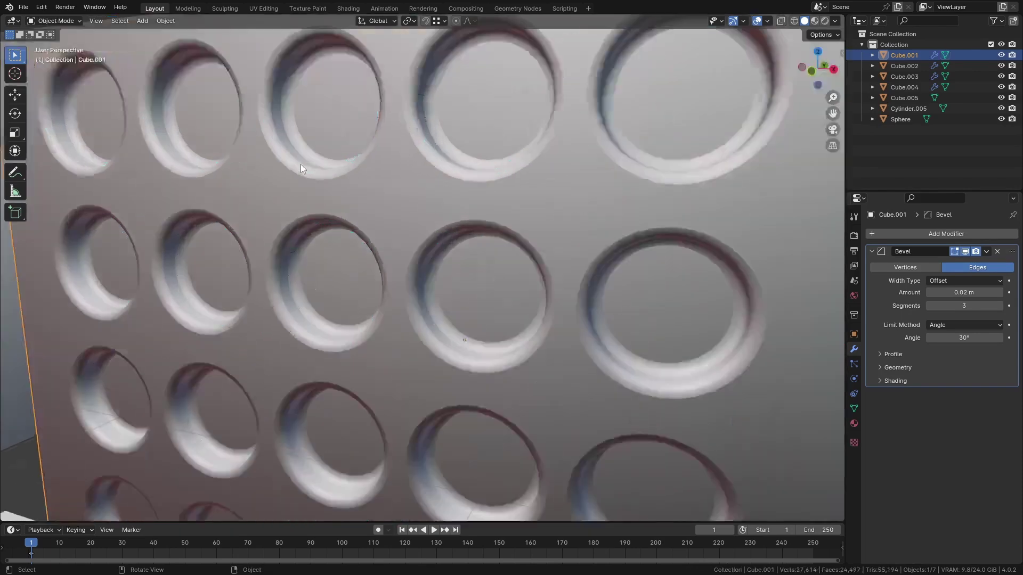
scroll(302, 169, up, 1)
scroll(302, 168, down, 8)
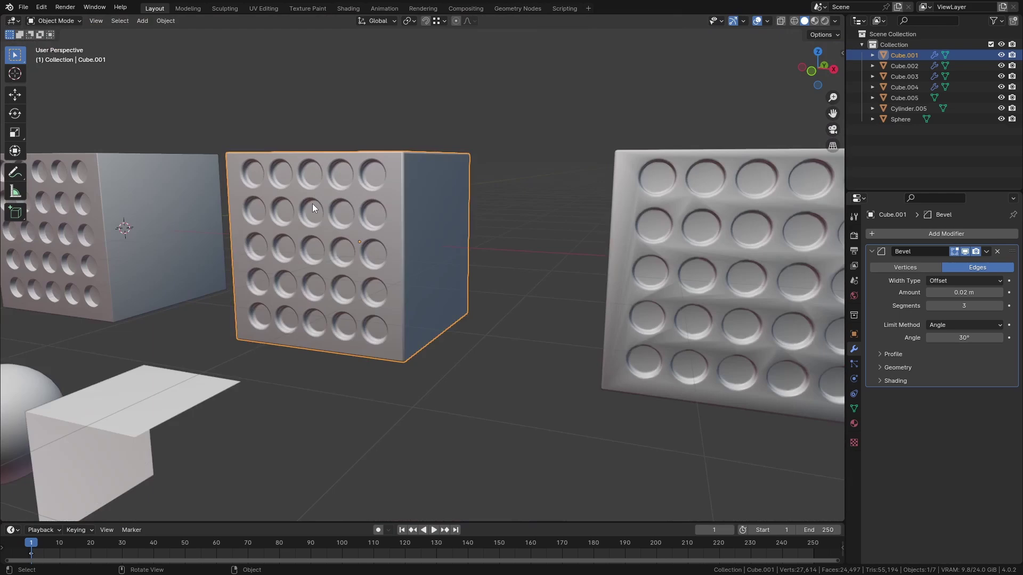
Examine the sharp edges of Cube.001 in Edit Mode and compare its shading in Object Mode.
key(Tab)
scroll(313, 203, up, 4)
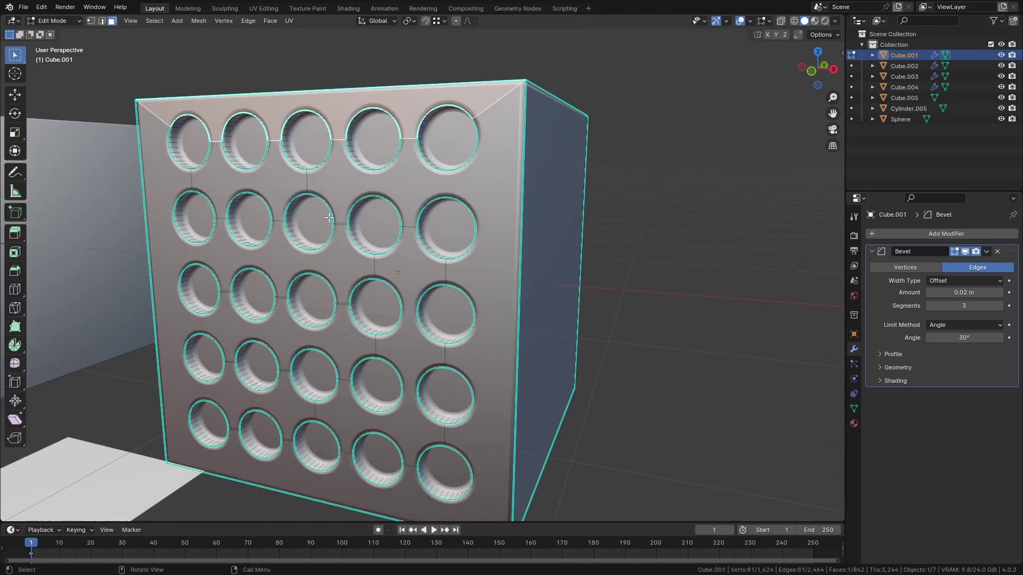
scroll(432, 261, down, 4)
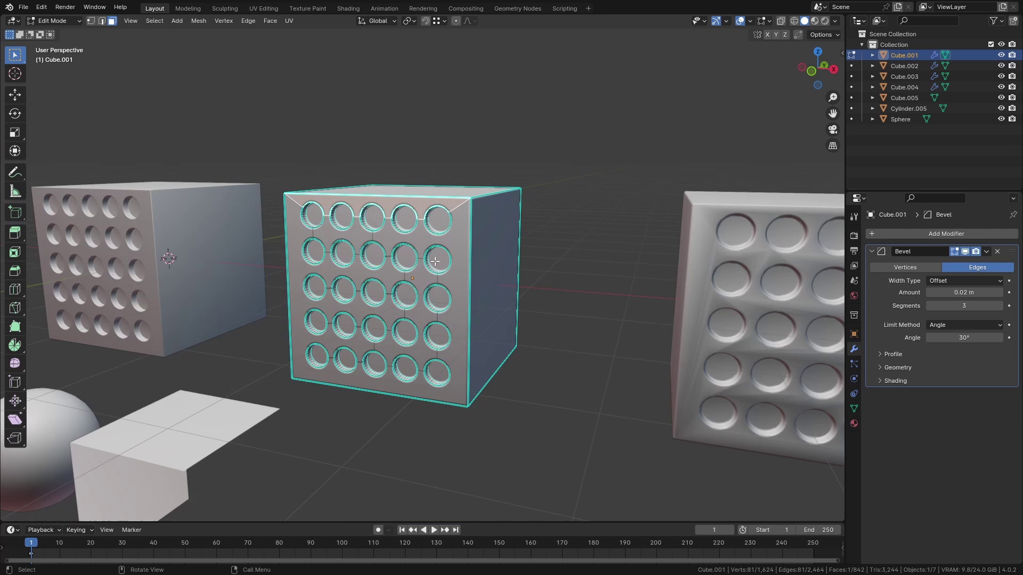
scroll(382, 221, up, 2)
key(Tab)
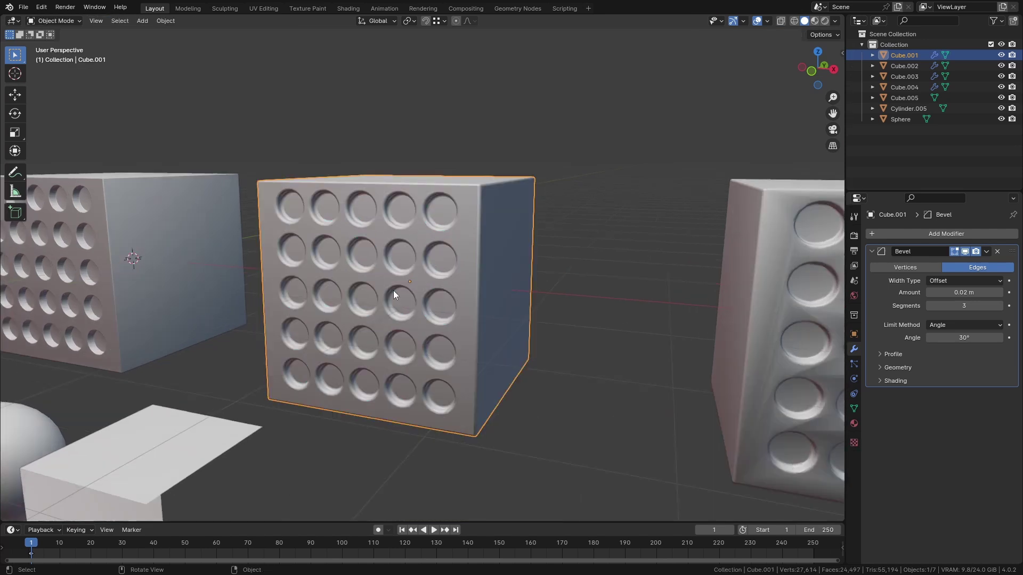
Clear the custom split normals data from Cube.001's mesh.
click(854, 409)
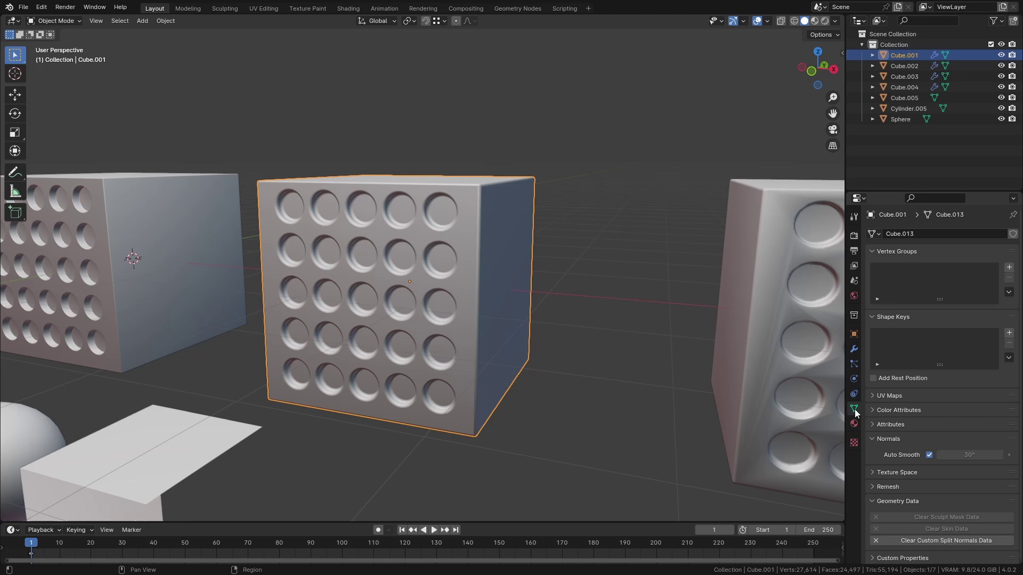
scroll(477, 341, up, 4)
scroll(490, 326, down, 3)
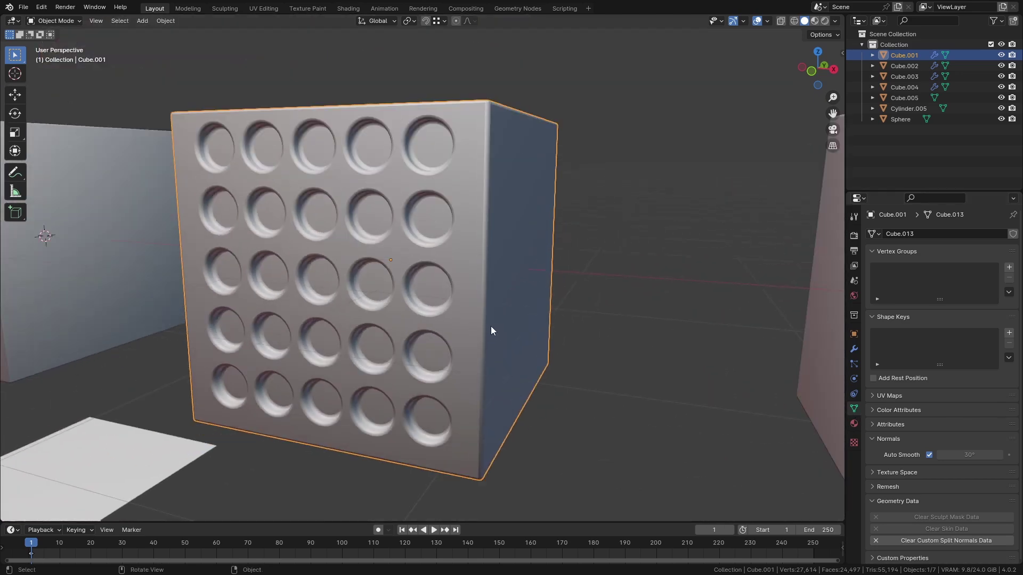
middle_drag(491, 326, 468, 196)
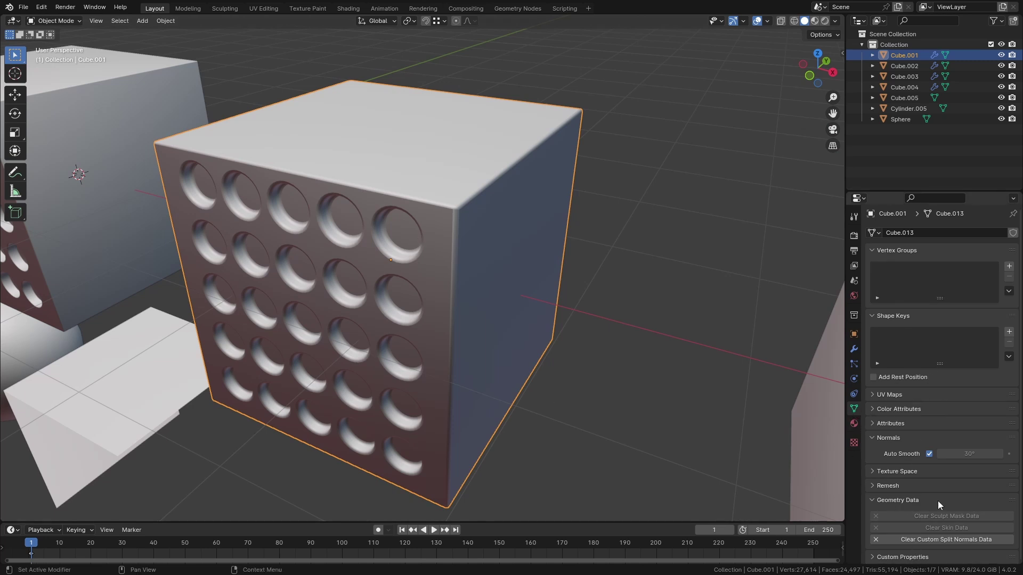
click(925, 539)
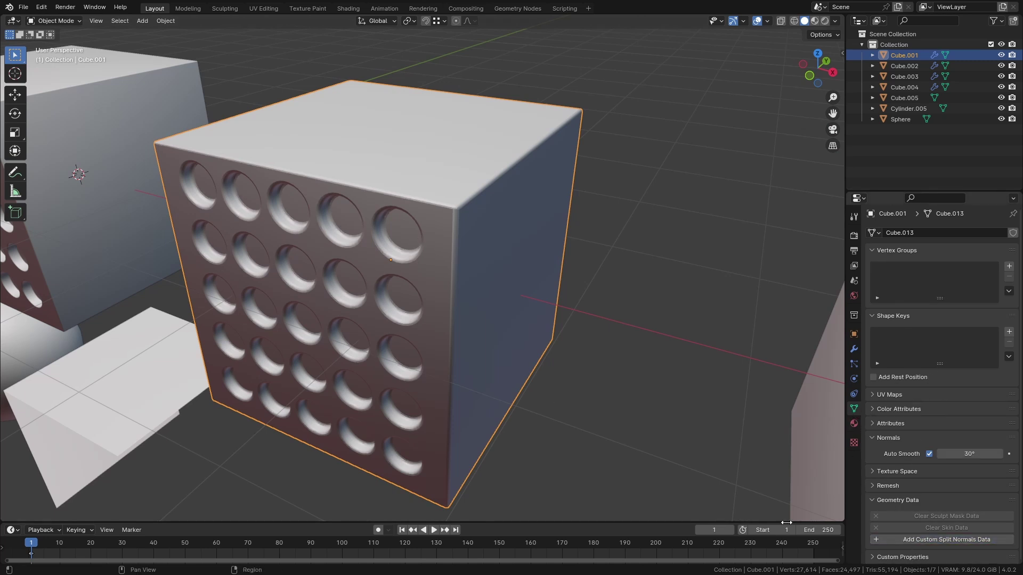
Select the holed block Cube.002 and add a Weighted Normal modifier after its Bevel.
scroll(447, 352, down, 3)
shift+middle_drag(723, 440, 511, 433)
click(450, 342)
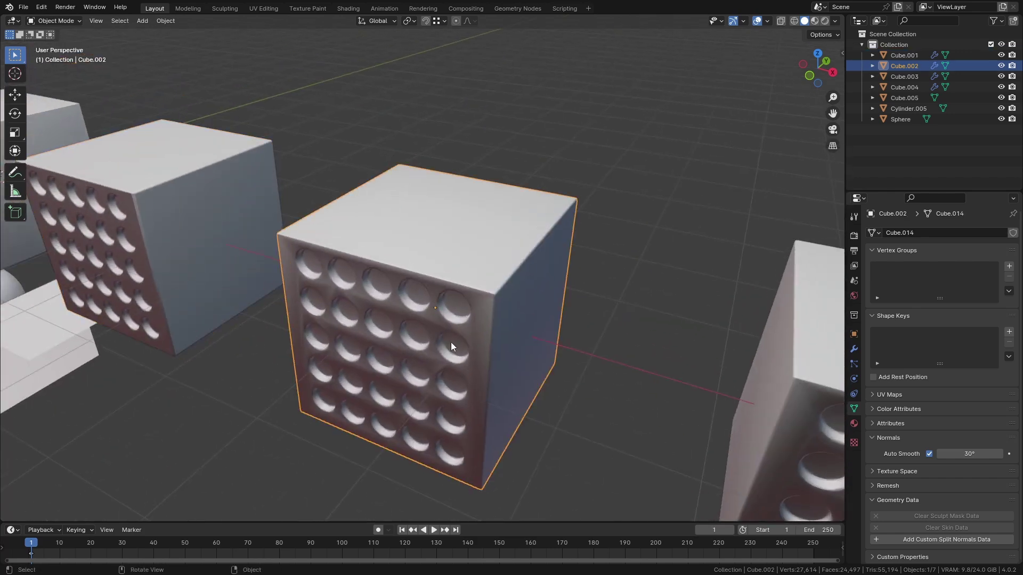
middle_drag(451, 347, 474, 335)
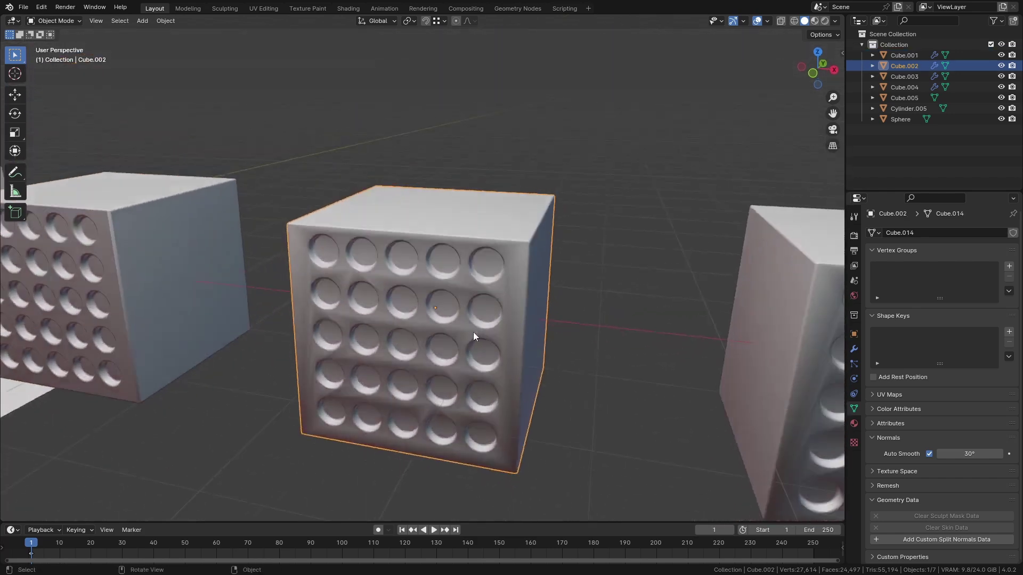
click(854, 349)
click(908, 235)
click(907, 236)
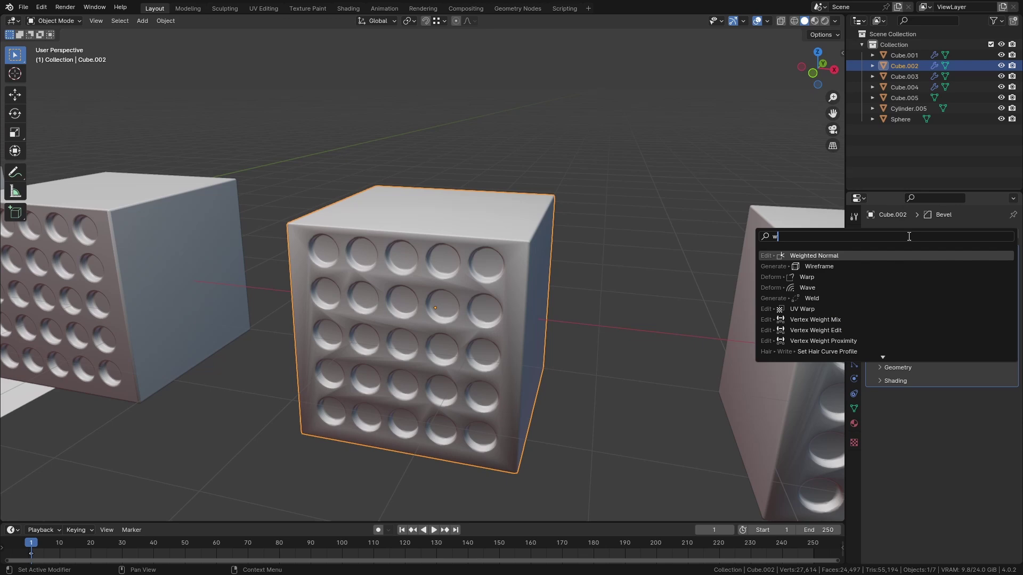
text(weight)
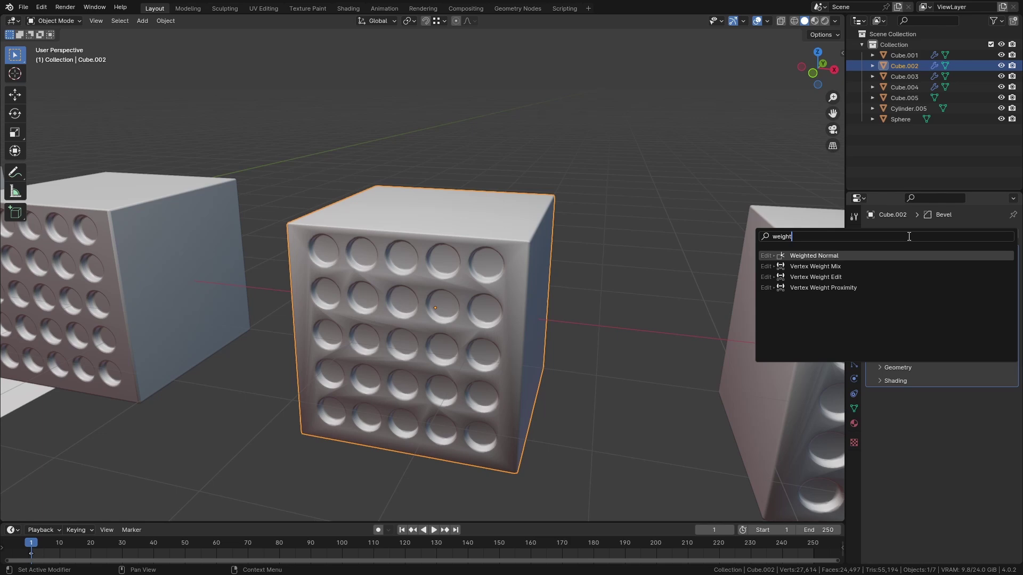
key(Return)
scroll(470, 348, up, 2)
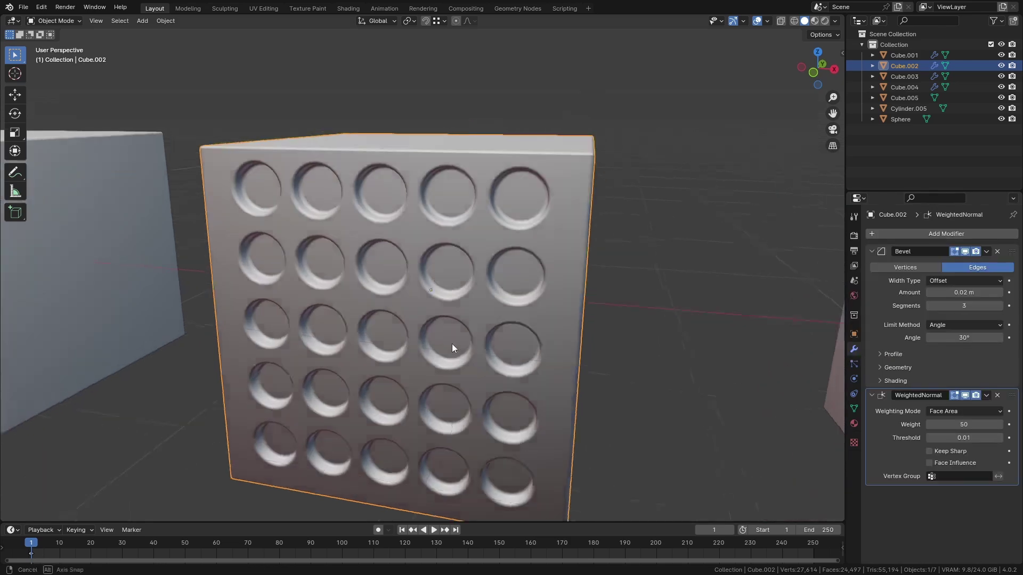
middle_drag(452, 343, 436, 325)
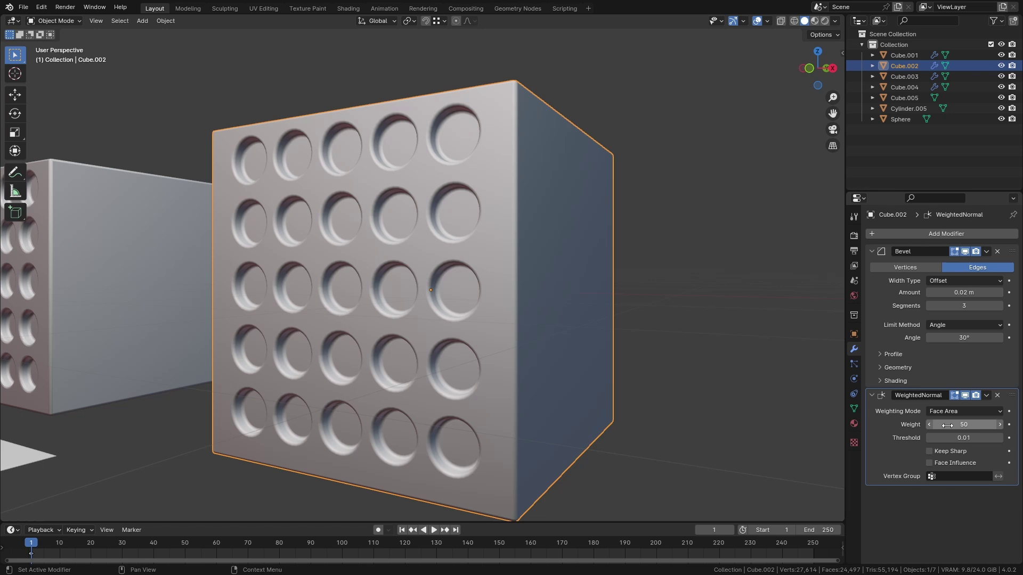
Examine the shading around Cube.002's holes up close with the Weighted Normal modifier active.
scroll(467, 289, up, 4)
scroll(447, 300, up, 3)
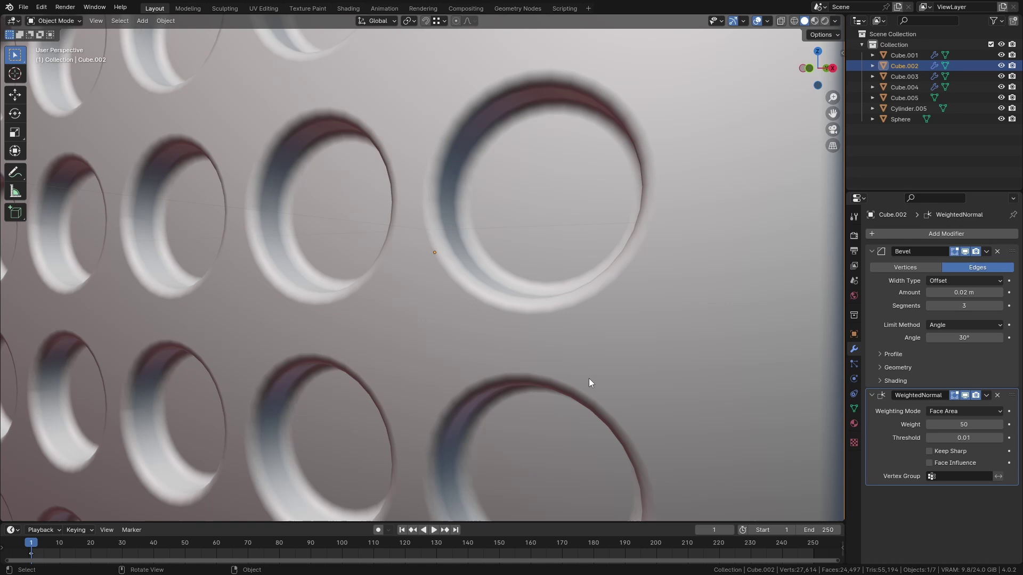
scroll(589, 383, down, 8)
scroll(471, 362, up, 4)
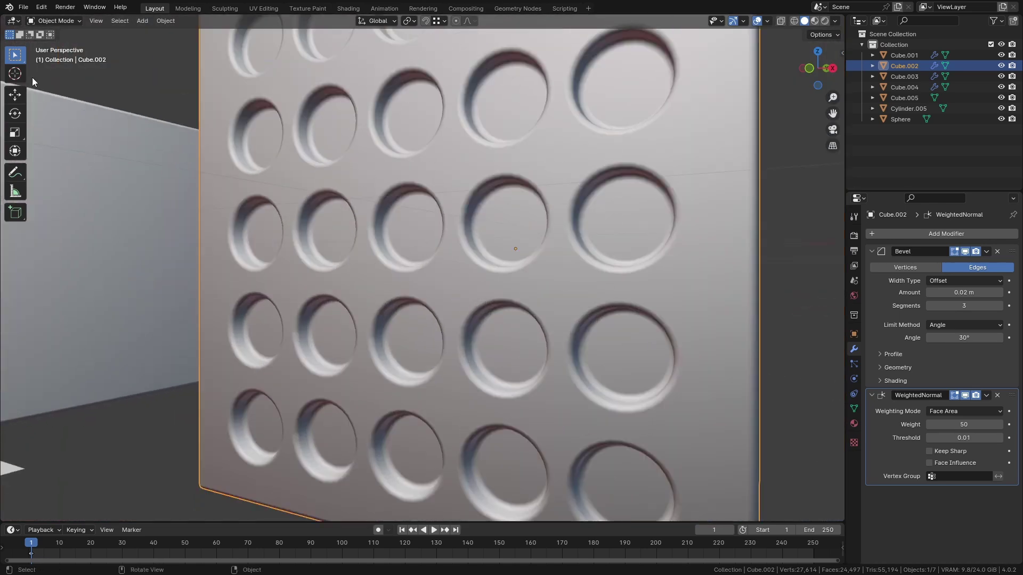
click(14, 172)
scroll(413, 272, down, 2)
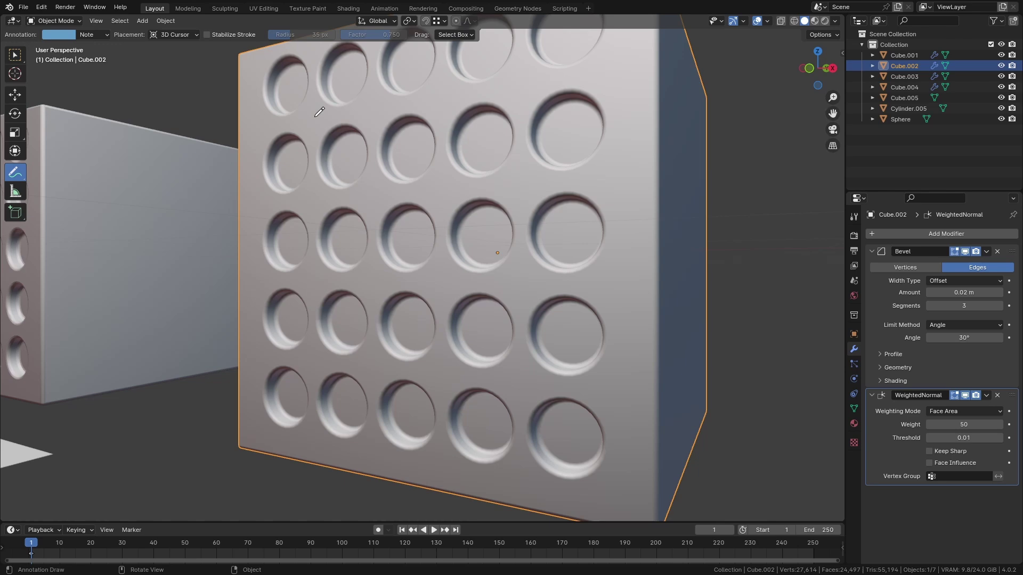
scroll(319, 112, down, 2)
scroll(353, 274, up, 8)
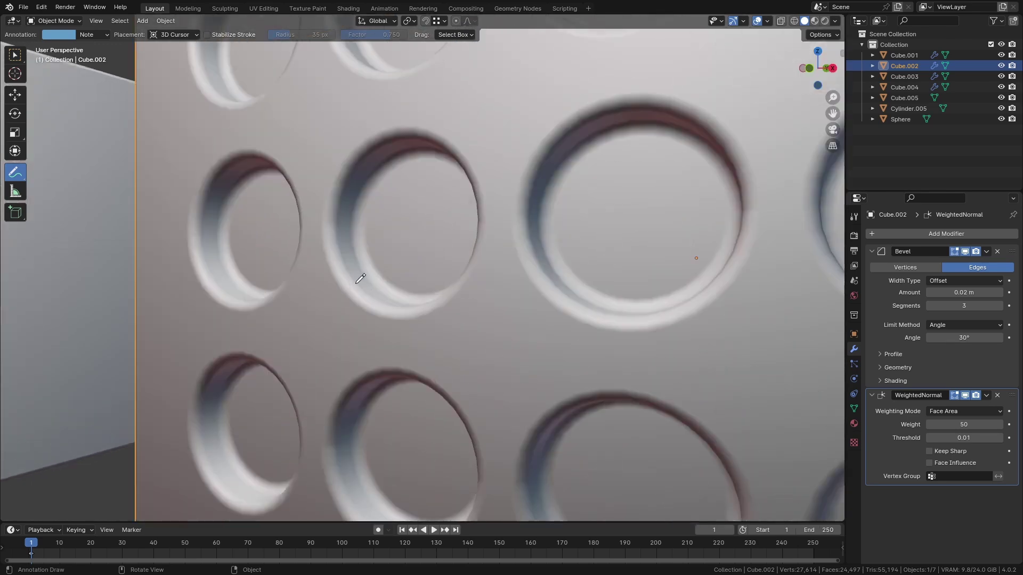
scroll(533, 290, down, 5)
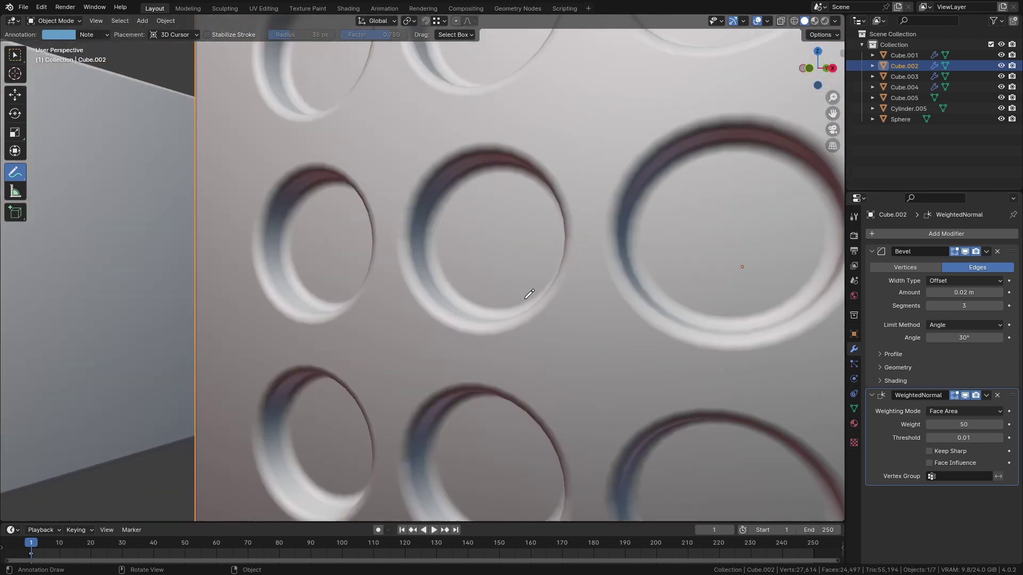
middle_drag(586, 312, 391, 272)
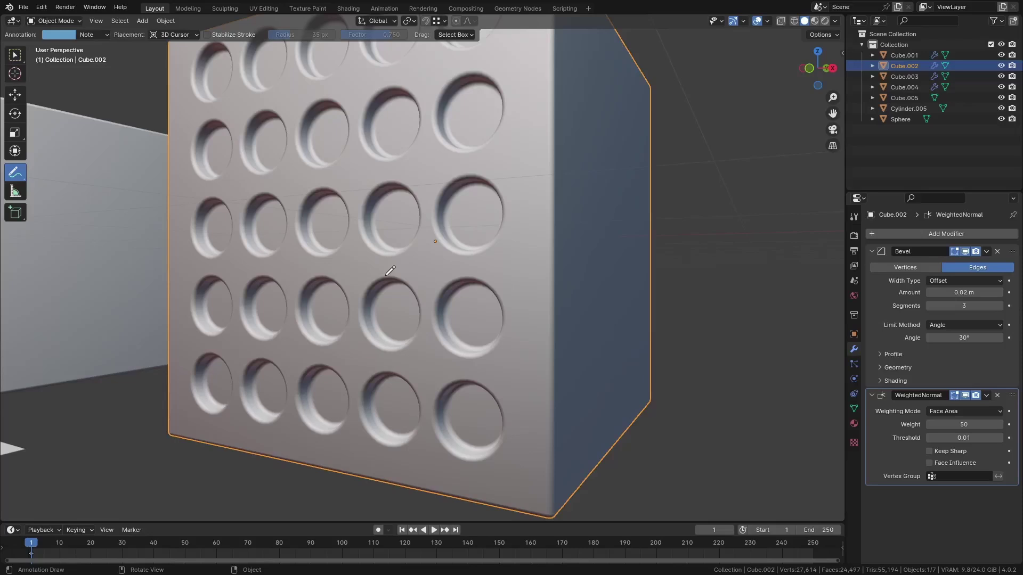
click(16, 56)
Remove the Weighted Normal modifier from Cube.002 and enable Harden Normals in its Bevel modifier.
click(997, 395)
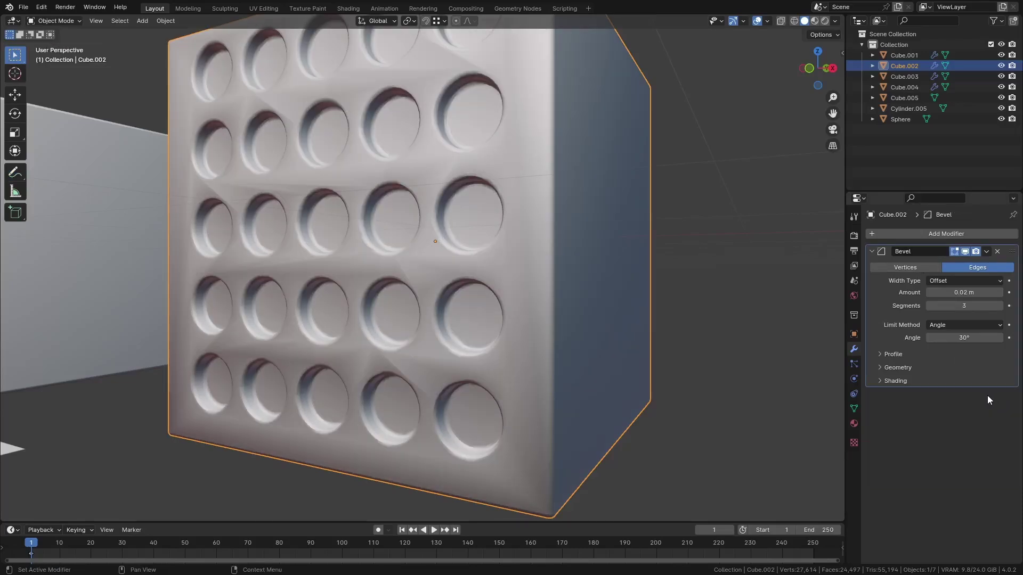
click(897, 381)
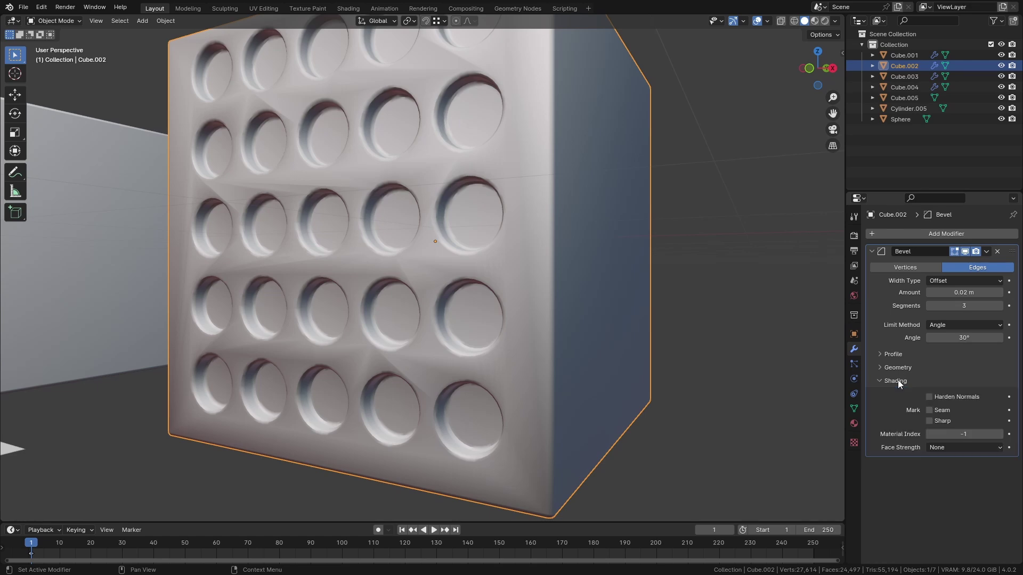
click(957, 396)
Inspect Cube.002's shading with hardened normals, both around its holes and beside the neighbouring holed blocks.
shift+middle_drag(364, 293, 537, 346)
scroll(537, 346, down, 4)
scroll(295, 304, up, 2)
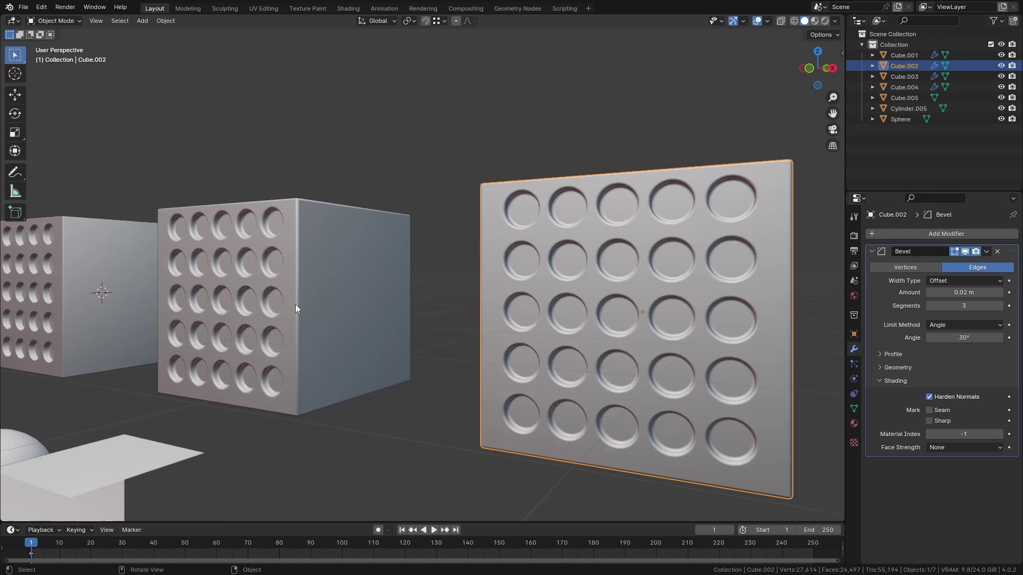
scroll(295, 304, up, 2)
shift+middle_drag(644, 391, 333, 345)
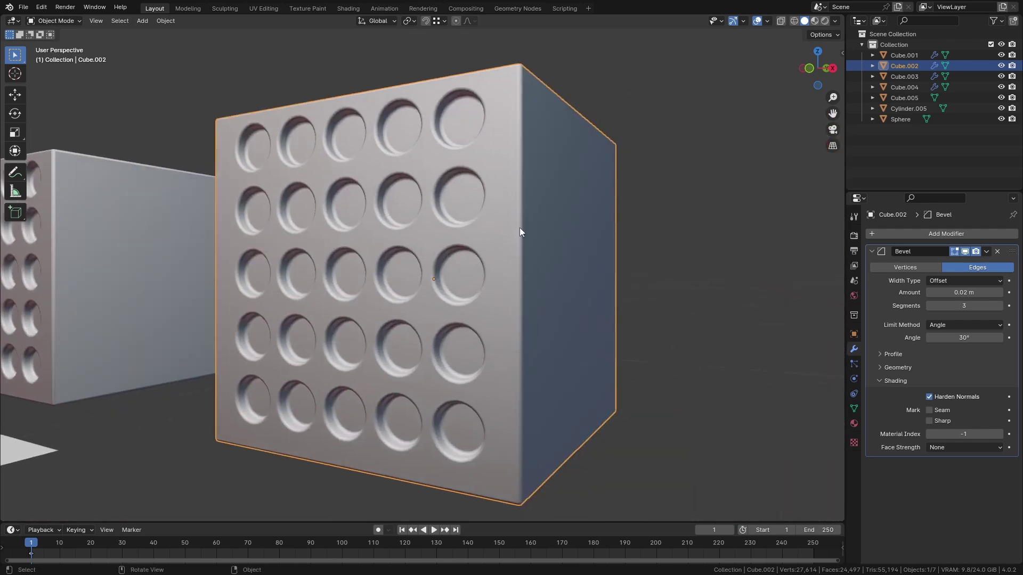
scroll(380, 222, up, 3)
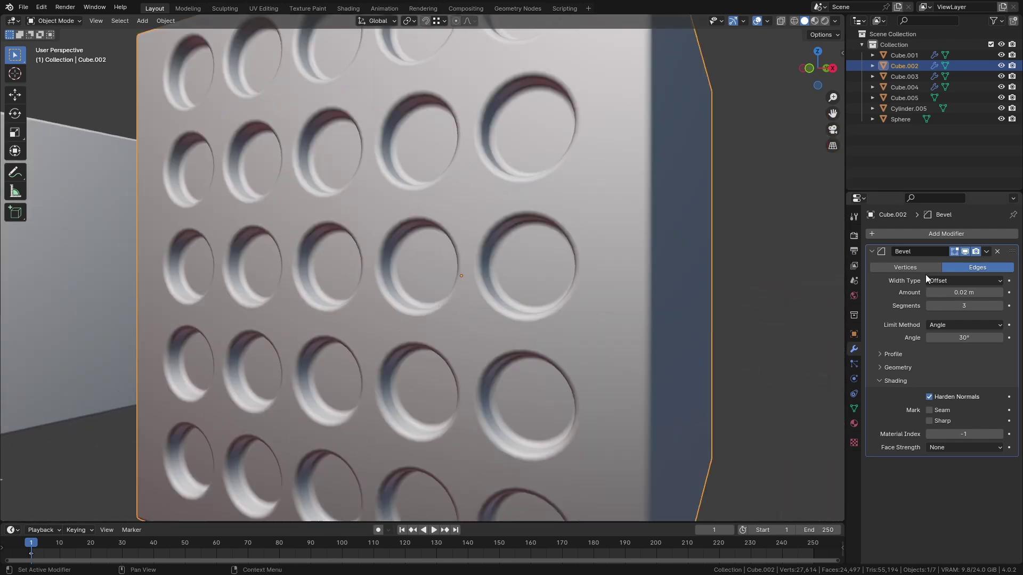
scroll(386, 317, down, 4)
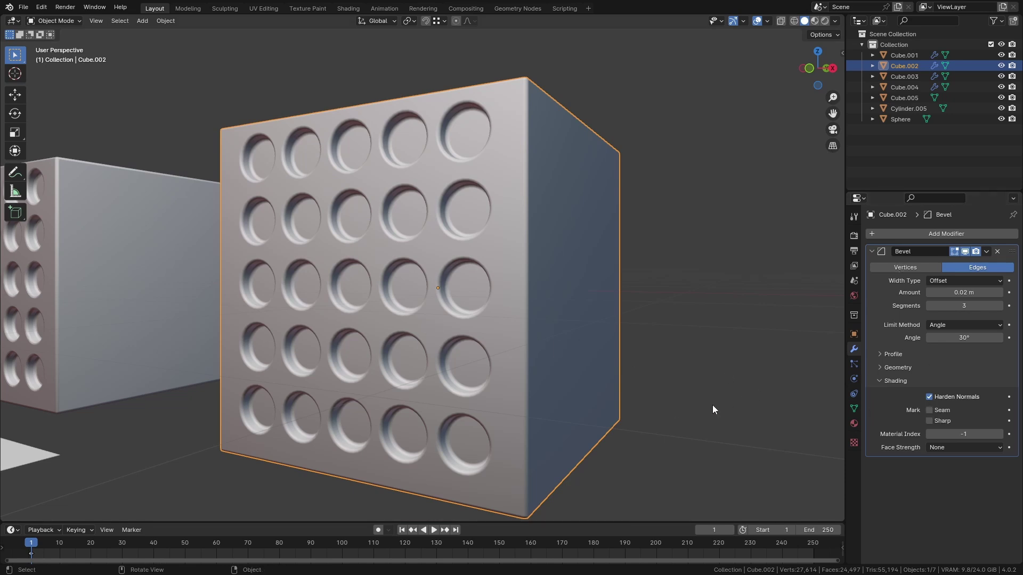
scroll(416, 298, up, 8)
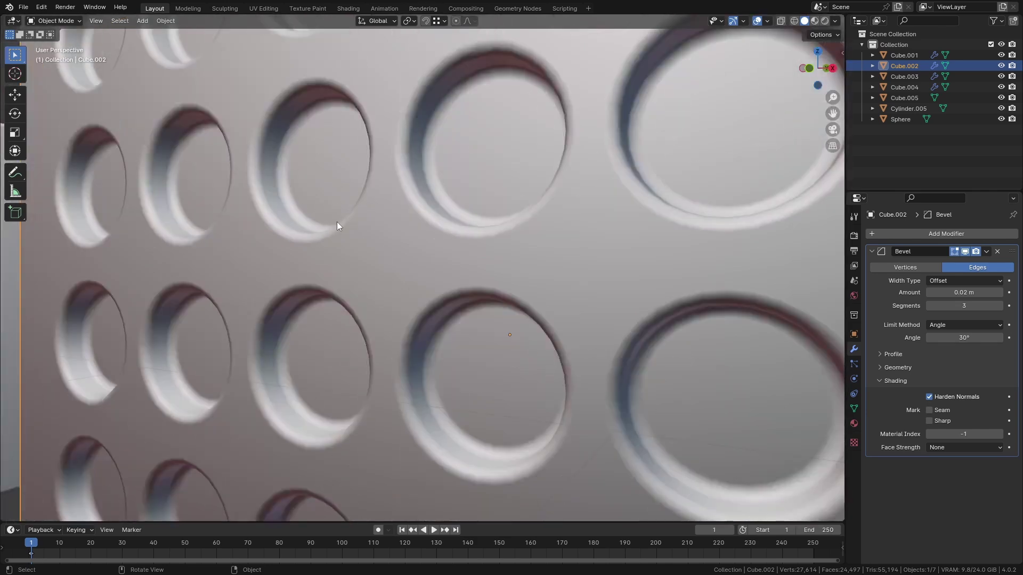
right_click(399, 212)
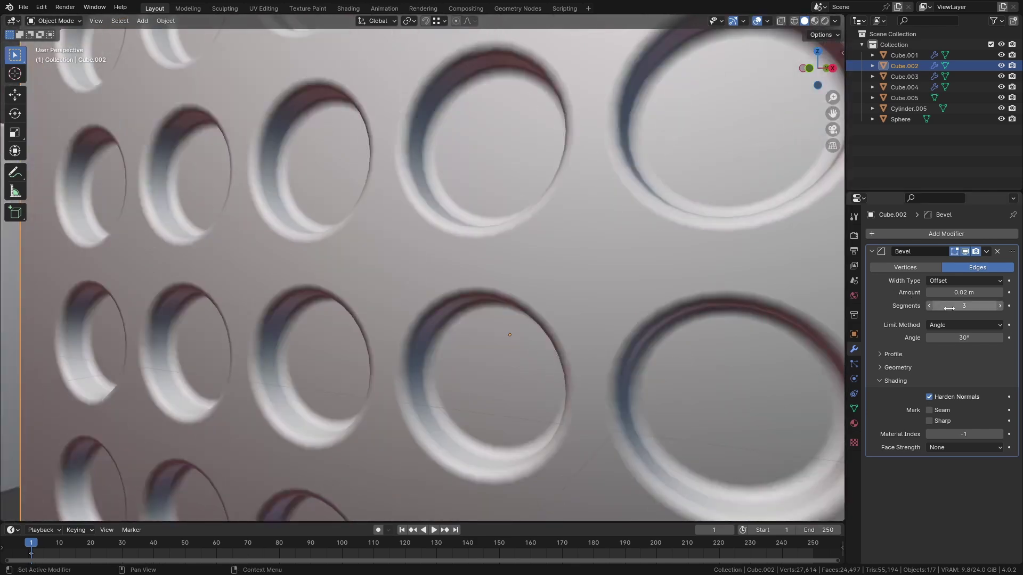
scroll(826, 305, down, 1)
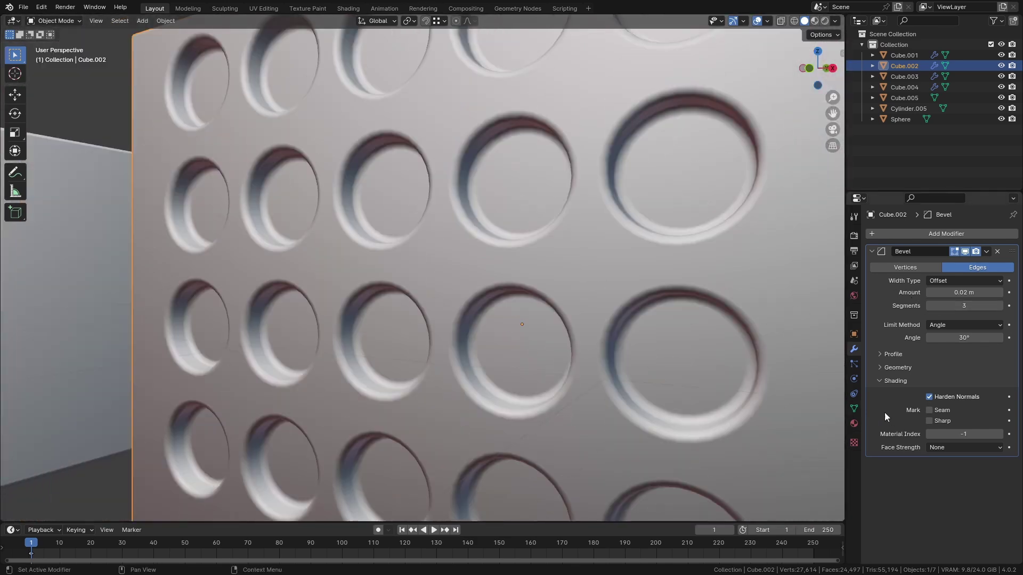
Turn off Harden Normals in Cube.002's Bevel modifier and reduce the bevel to 1 segment.
click(932, 397)
scroll(790, 373, down, 3)
scroll(413, 378, up, 5)
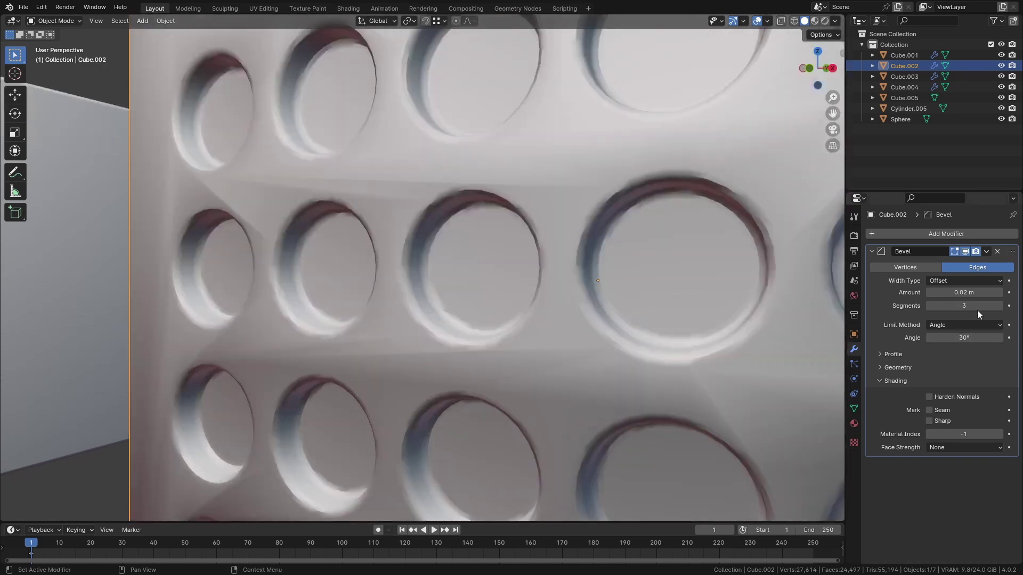
click(930, 306)
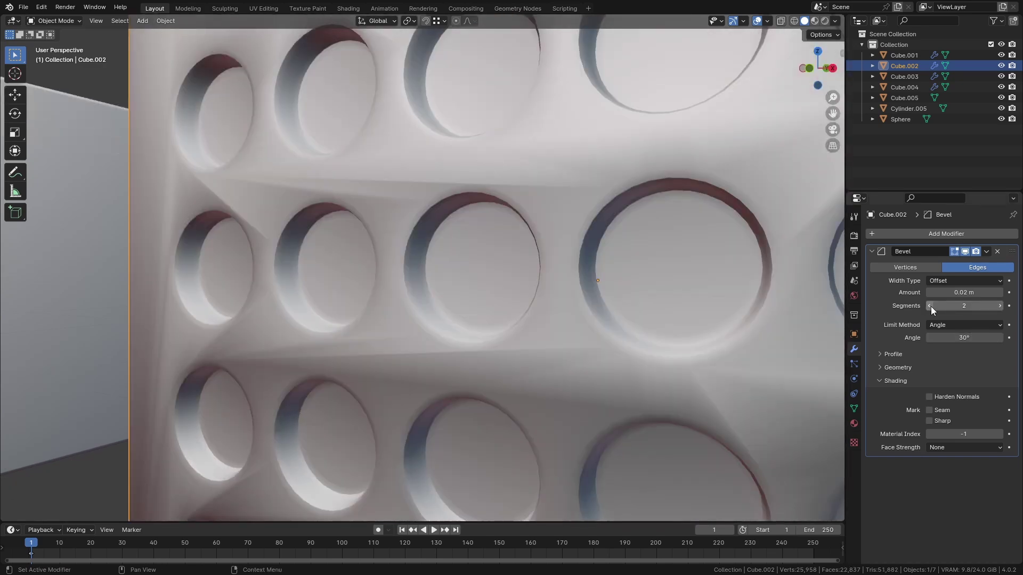
click(930, 306)
scroll(464, 312, up, 5)
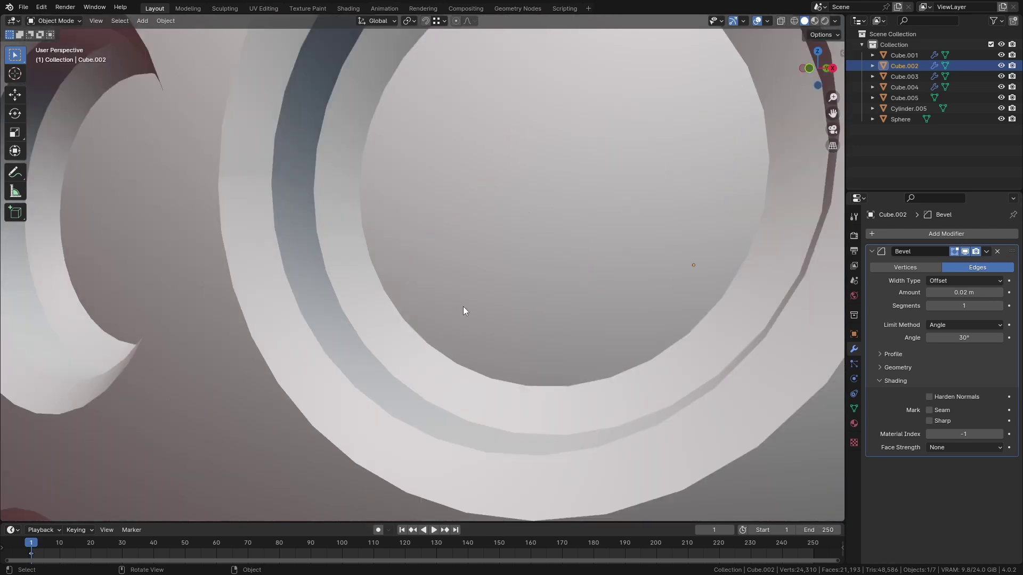
scroll(463, 310, down, 4)
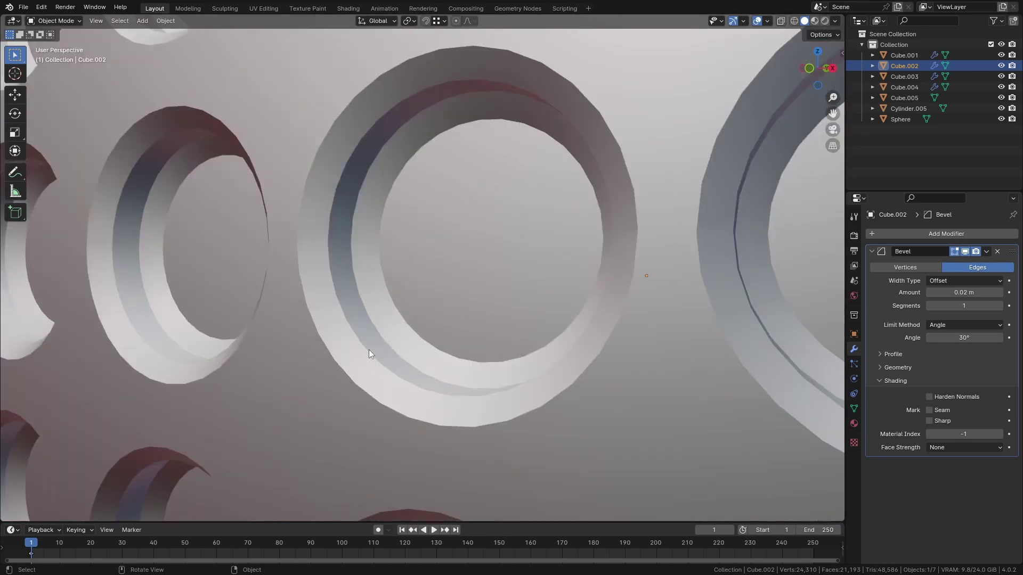
scroll(439, 349, down, 6)
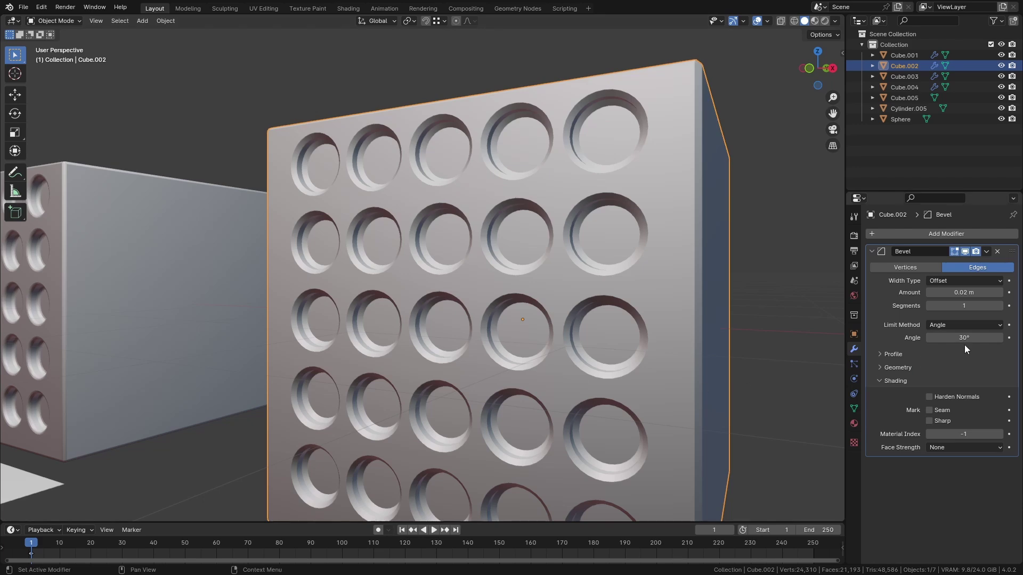
Select the L-shaped object Cube.005 and dissolve the extra edge on its top face near the corner in Edit Mode.
scroll(317, 304, down, 4)
scroll(304, 347, down, 3)
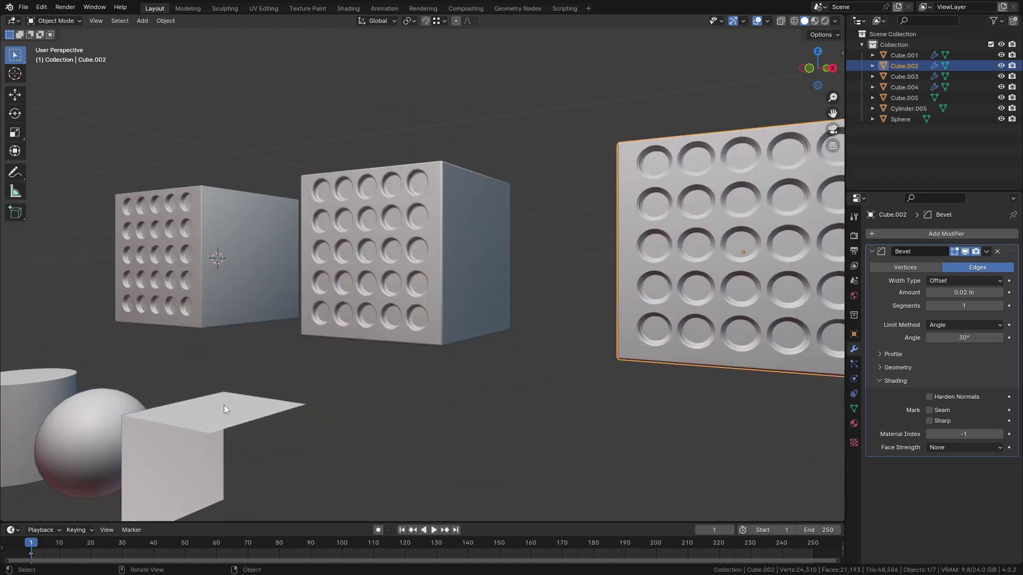
click(201, 424)
scroll(412, 374, up, 3)
shift+middle_drag(354, 370, 425, 376)
key(Tab)
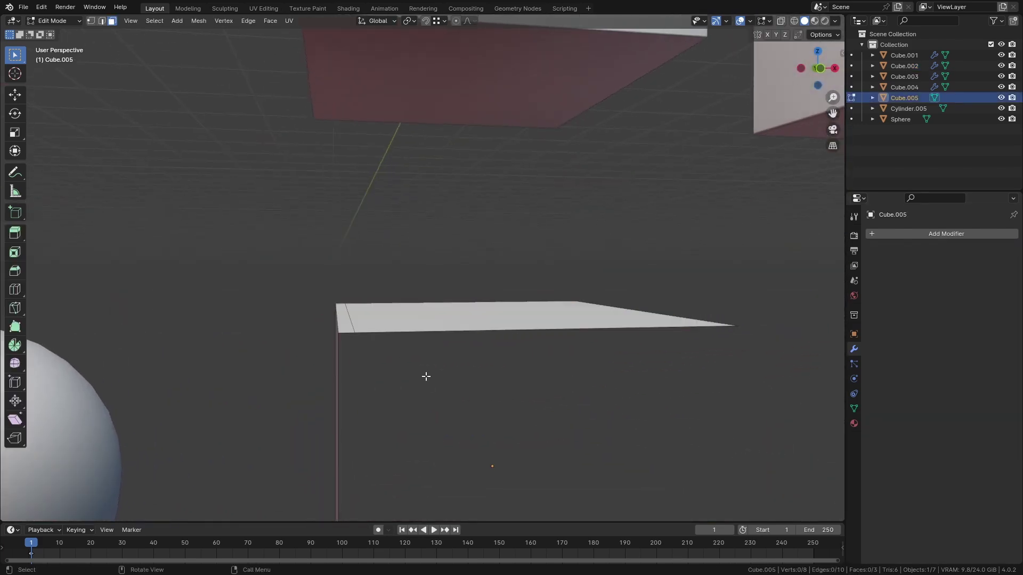
key(2)
scroll(350, 322, up, 1)
click(351, 321)
key(ctrl+x)
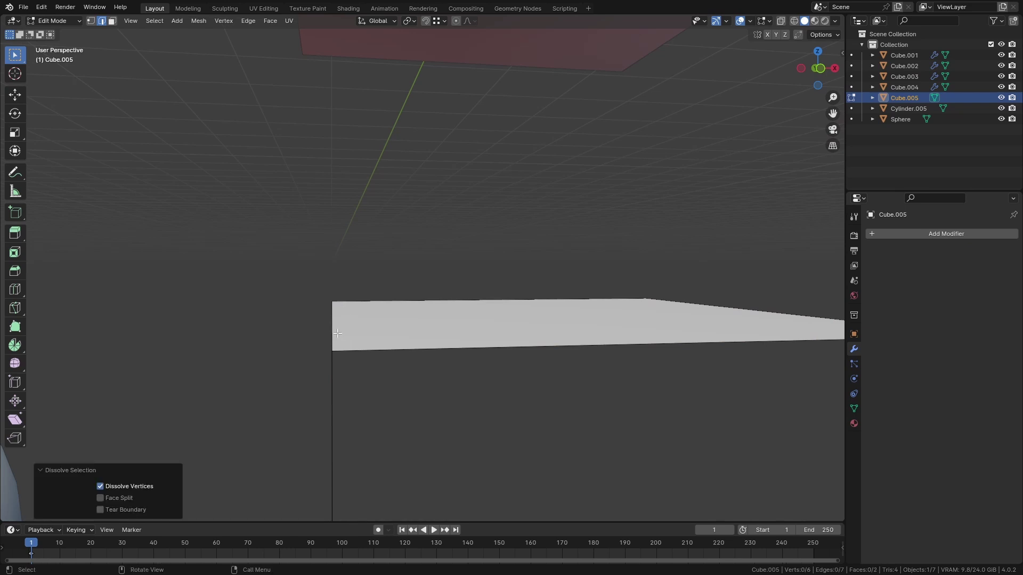
Bevel Cube.005's corner edge by about 0.332 m with one segment.
click(337, 333)
middle_drag(388, 391, 383, 383)
key(ctrl+b)
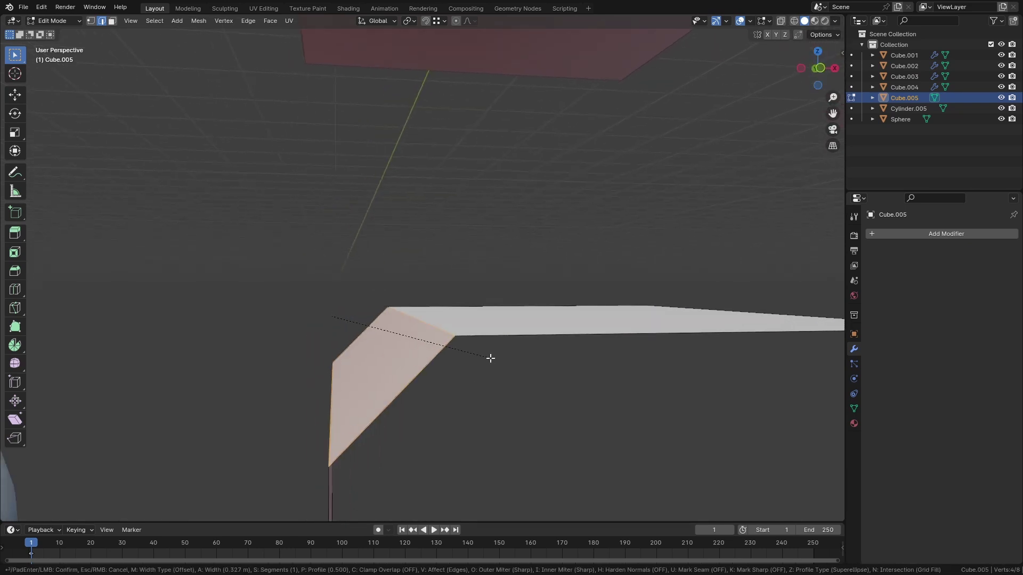
click(486, 357)
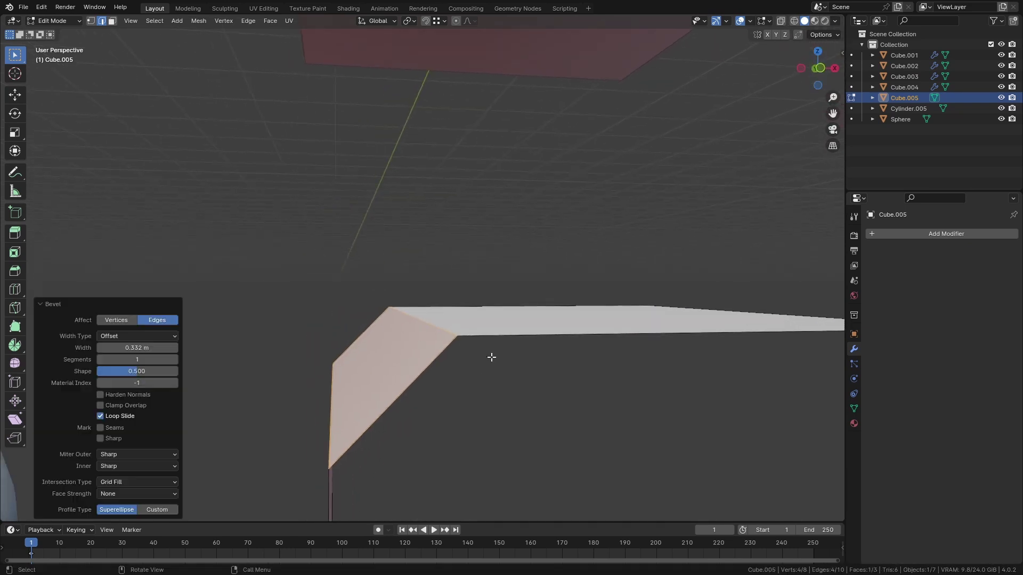
Sketch annotation strokes above the beveled profile in front view and undo the one-segment bevel.
key(KP_1)
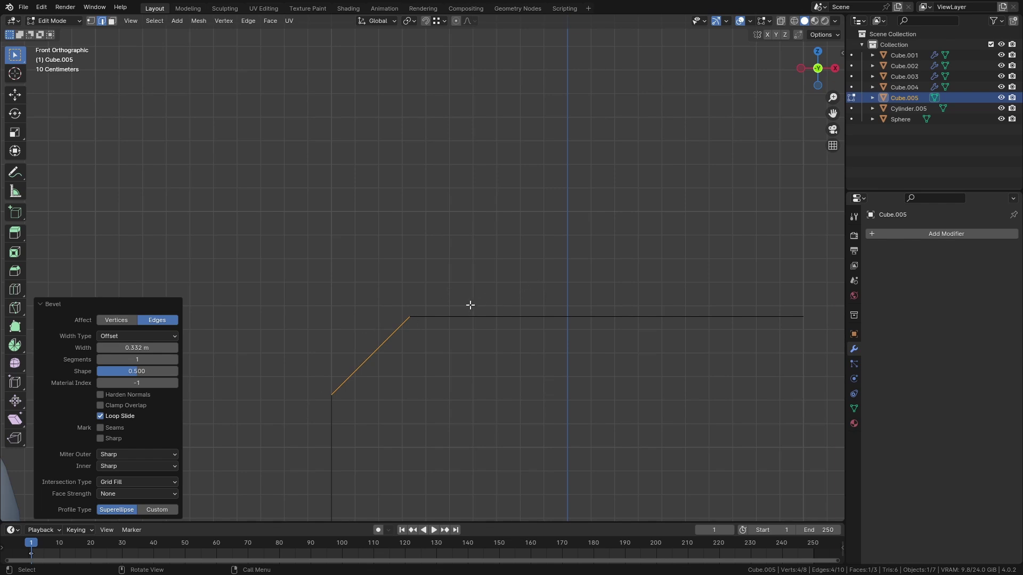
click(15, 173)
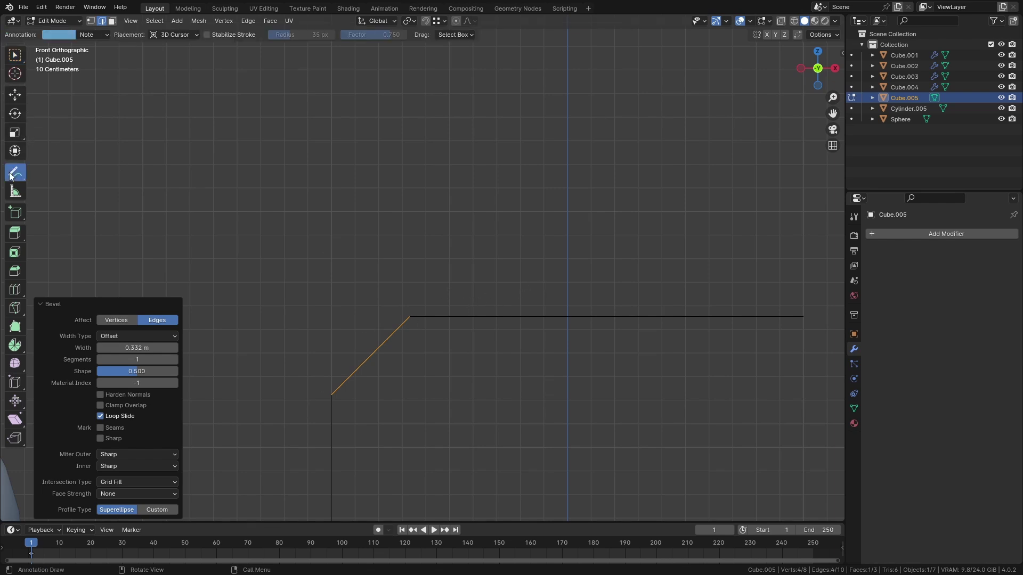
drag(520, 284, 354, 281)
mouse_move(355, 280)
mouse_down()
mouse_move(338, 323)
mouse_move(349, 281)
mouse_move(538, 278)
mouse_up()
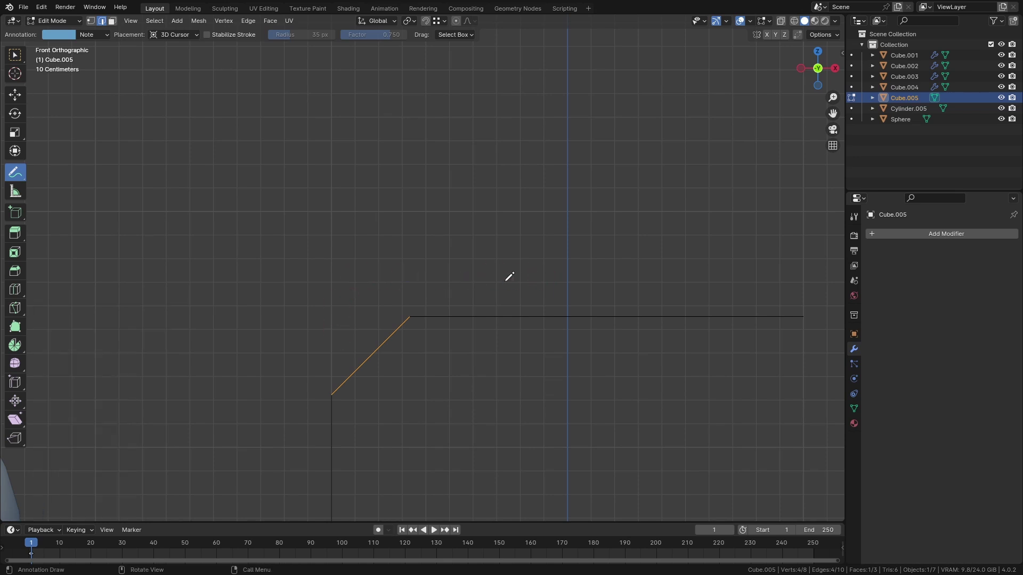
click(15, 59)
middle_drag(277, 219, 320, 263)
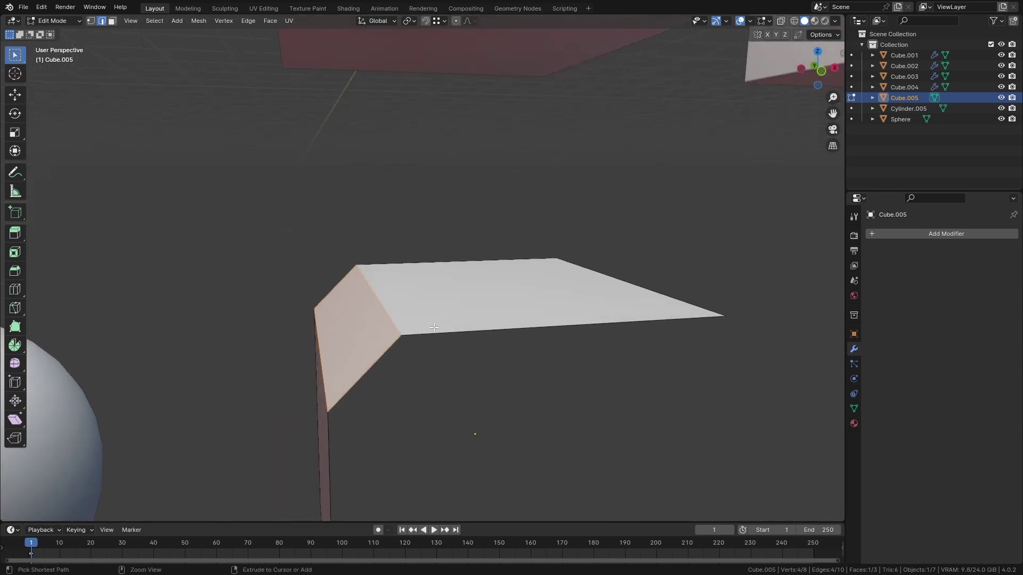
key(ctrl+z)
Bevel Cube.005's corner edge by about 0.295 m with four segments and return to Object Mode.
middle_drag(411, 330, 318, 322)
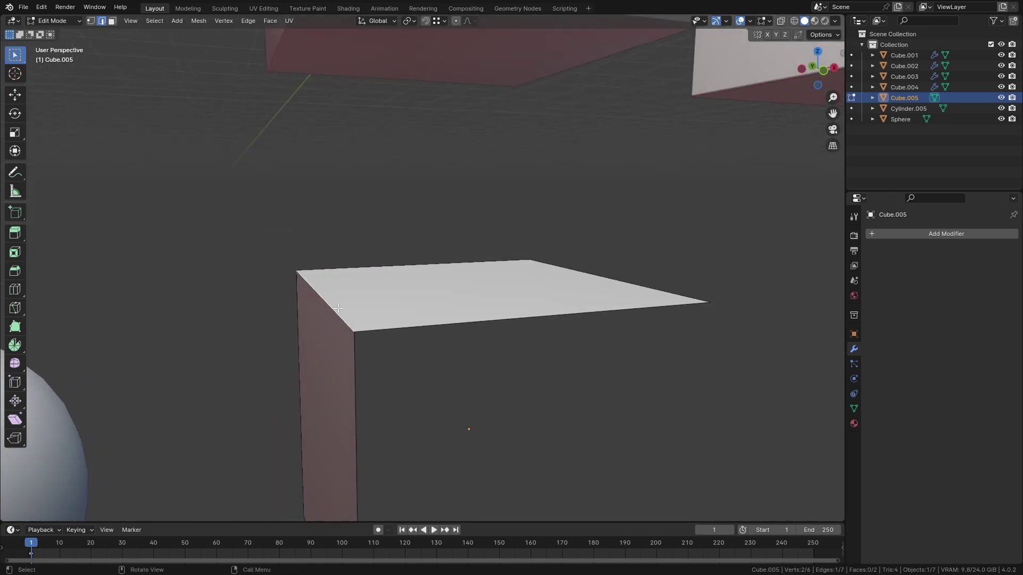
key(ctrl+b)
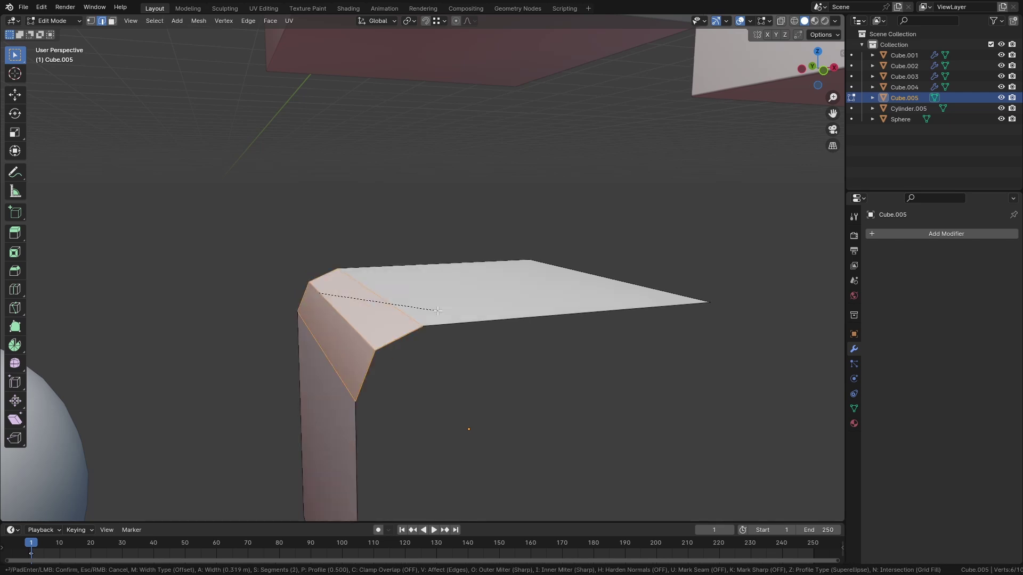
scroll(437, 311, up, 2)
scroll(441, 310, down, 3)
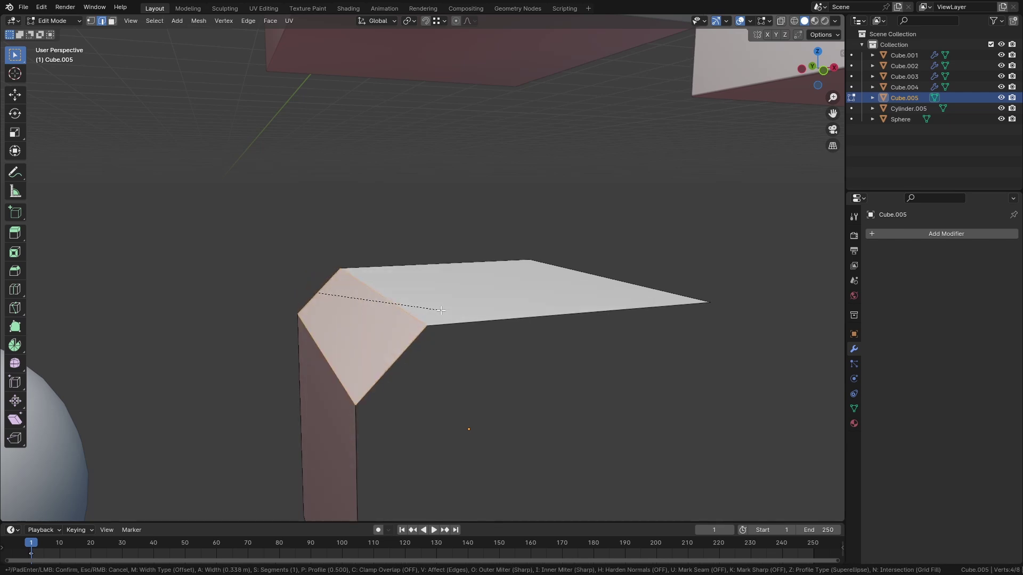
scroll(433, 309, up, 4)
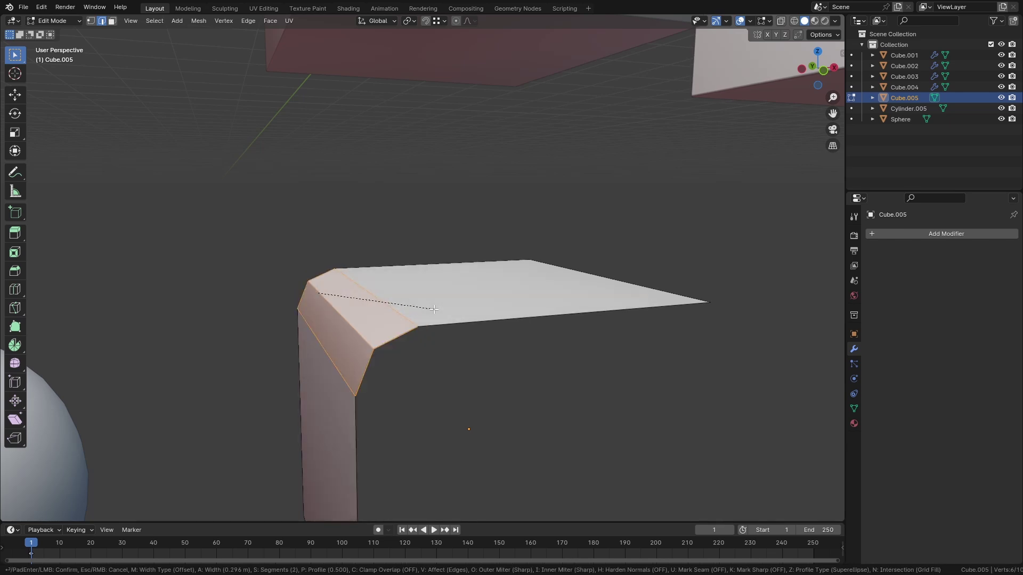
scroll(433, 309, down, 4)
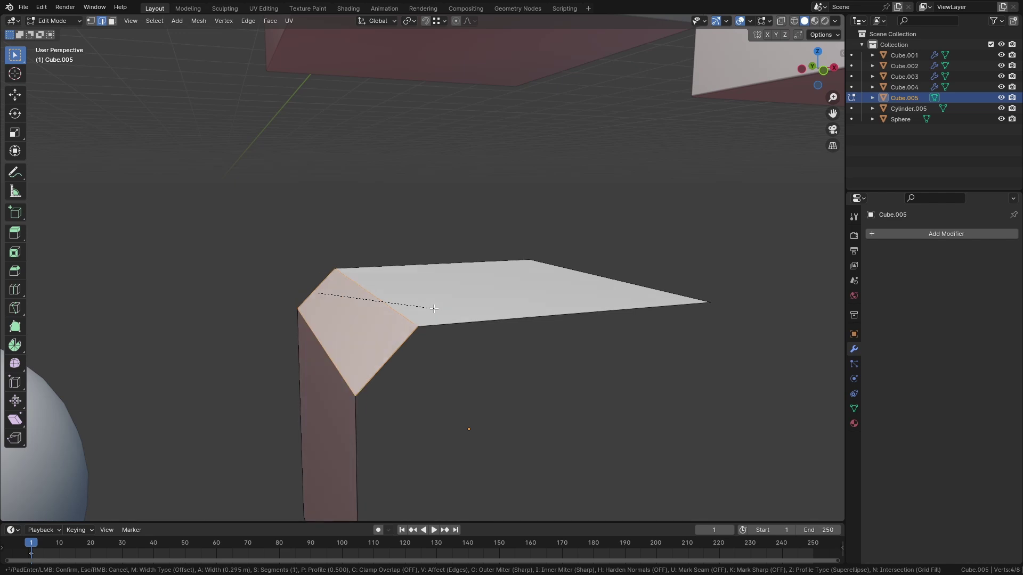
scroll(434, 308, up, 3)
scroll(433, 308, down, 2)
scroll(434, 308, up, 2)
click(433, 308)
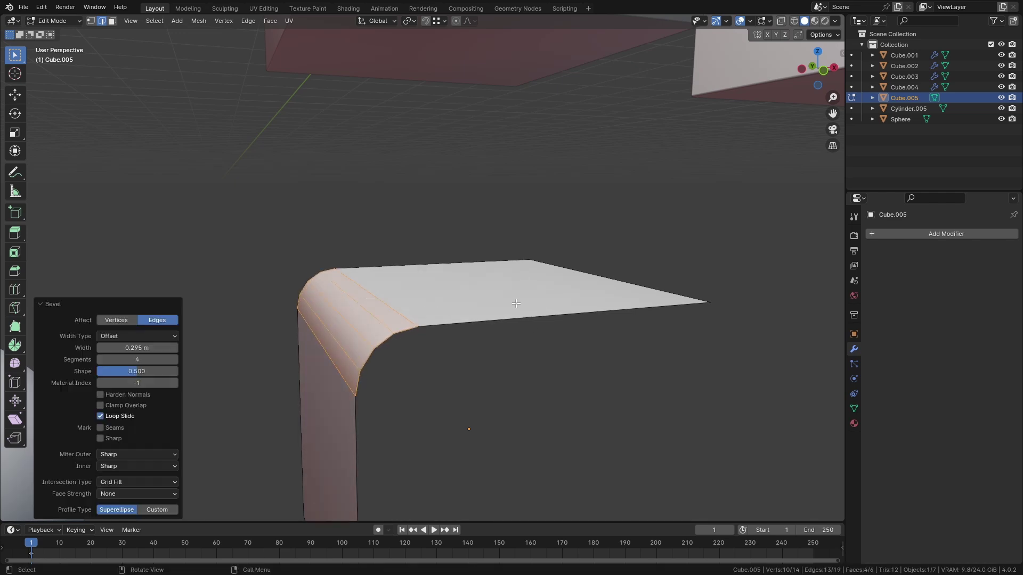
scroll(375, 318, up, 2)
key(Tab)
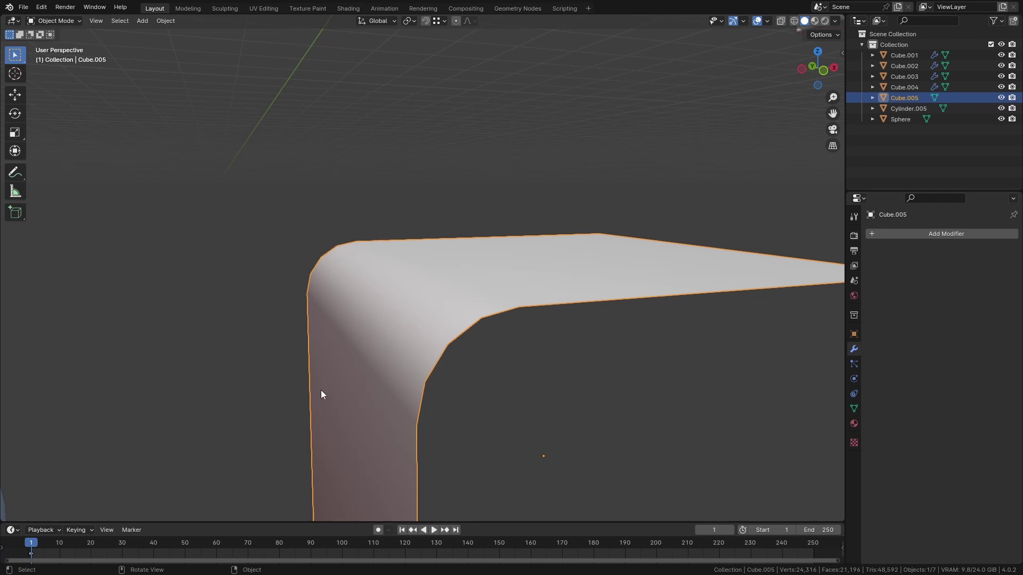
Add a 32-vertex cylinder with a 1 m radius and 2 m depth, and move it up along Z above the cubes.
scroll(407, 261, down, 10)
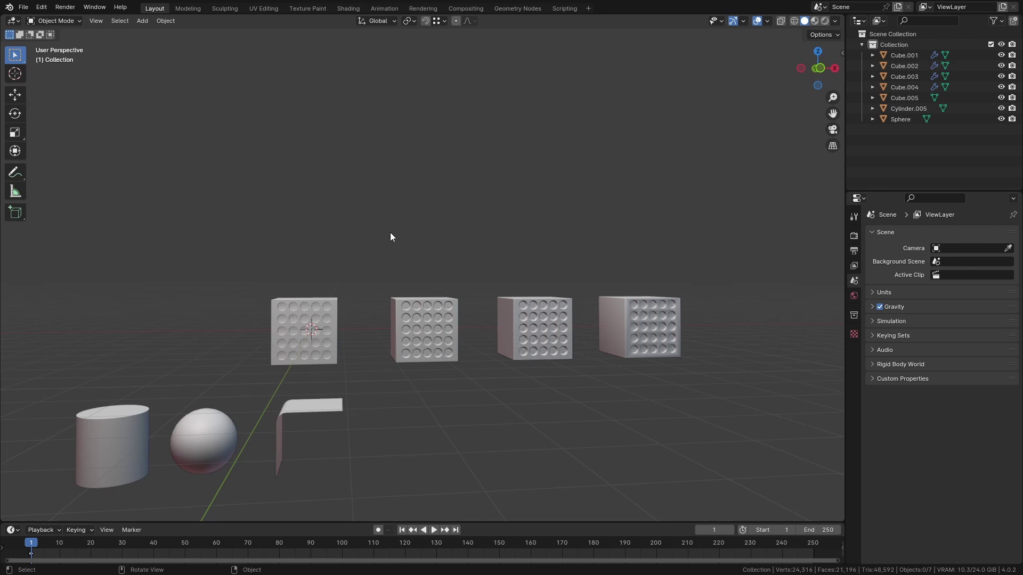
key(shift+a)
mouse_move(374, 216)
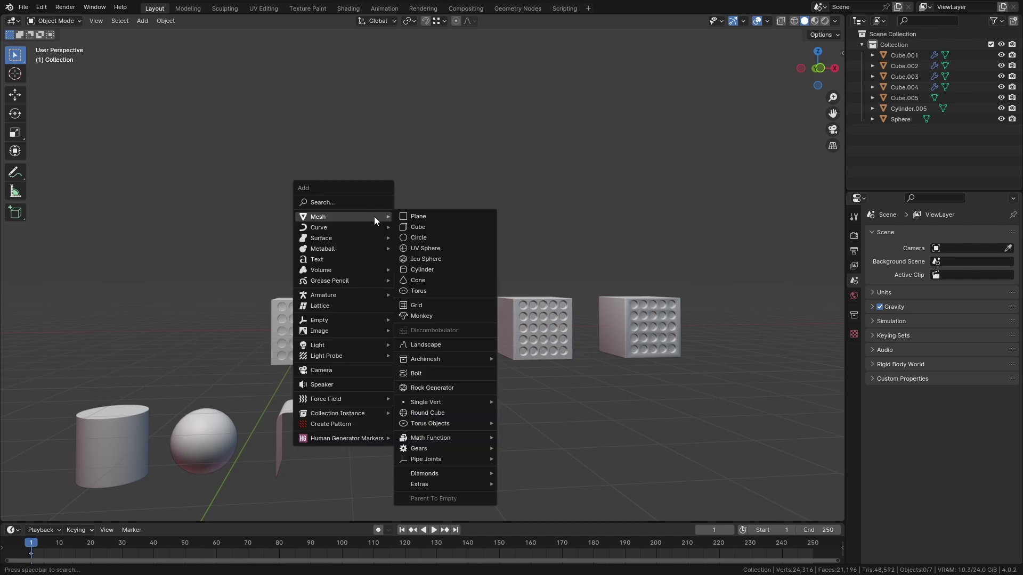
click(440, 270)
key(g)
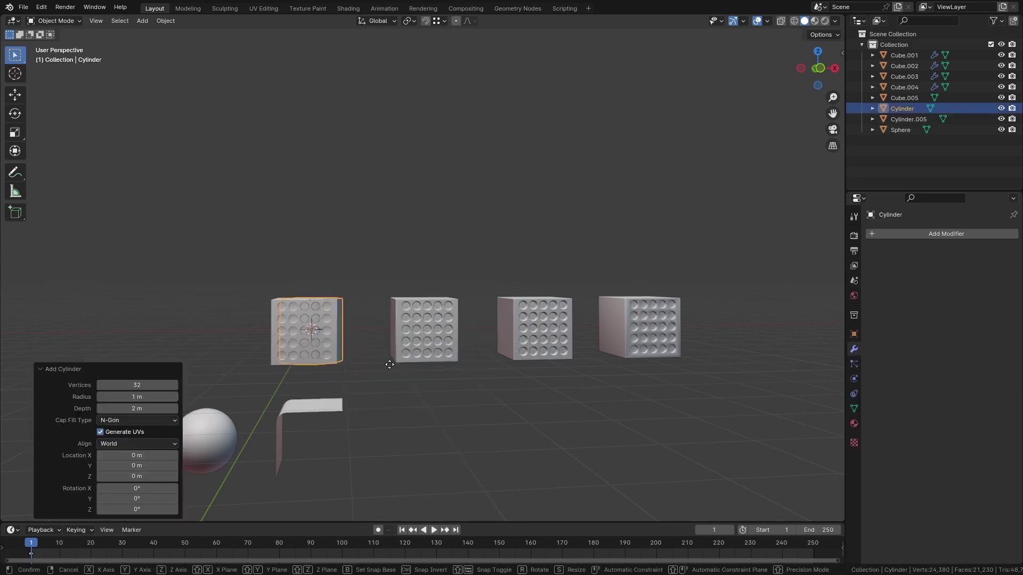
key(z)
click(382, 200)
Scale the new cylinder's top face by about 2.75 in Edit Mode to flare its sides outward.
scroll(345, 180, up, 4)
key(Tab)
middle_drag(346, 180, 347, 227)
key(3)
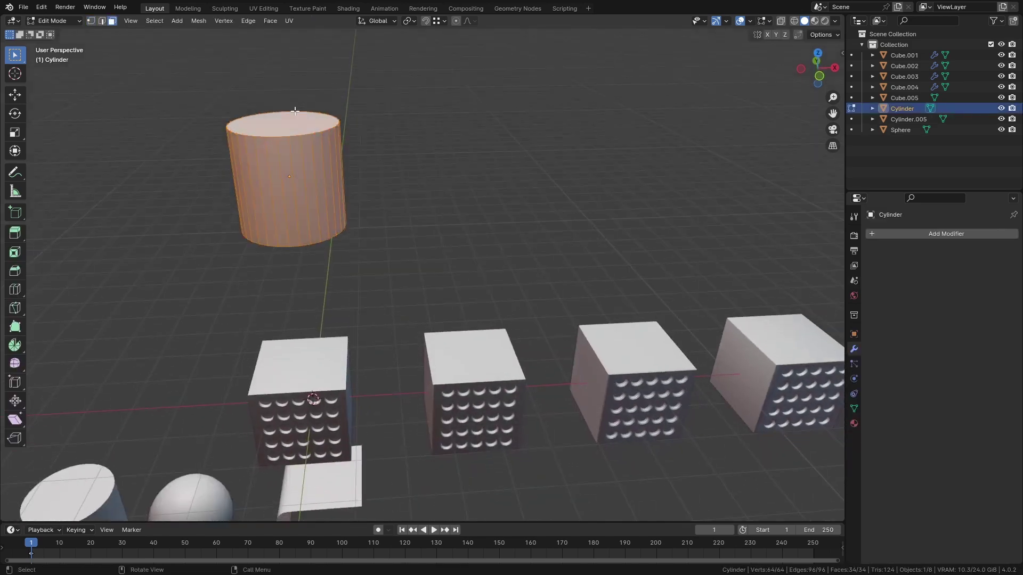
key(alt+a)
scroll(285, 123, down, 1)
scroll(281, 129, up, 3)
click(281, 128)
key(s)
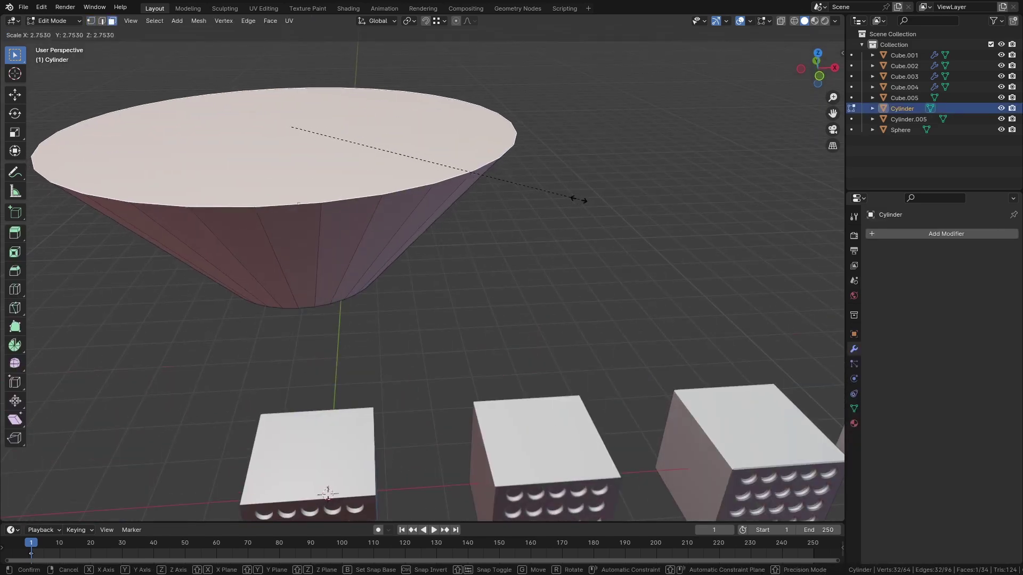
click(581, 199)
Return to Object Mode and apply Shade Auto Smooth to the flared cylinder.
middle_drag(584, 201, 493, 170)
key(Tab)
right_click(438, 172)
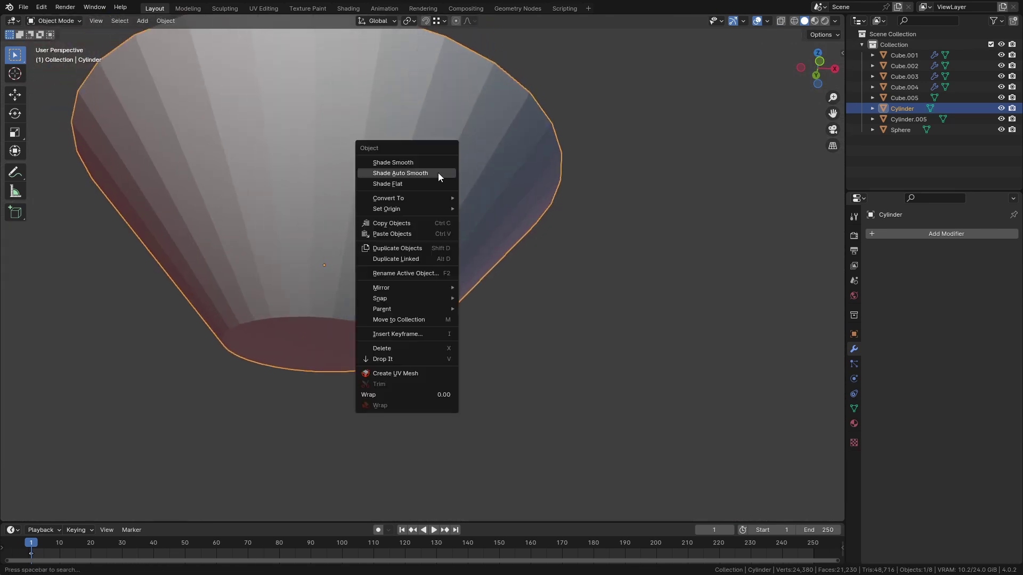
click(437, 174)
Examine the flared cylinder's side shading from below and compare it with the side edges in Edit Mode.
scroll(417, 236, up, 2)
mouse_move(416, 236)
middle_down()
mouse_move(423, 290)
mouse_move(452, 314)
mouse_move(85, 233)
middle_up()
scroll(377, 155, down, 3)
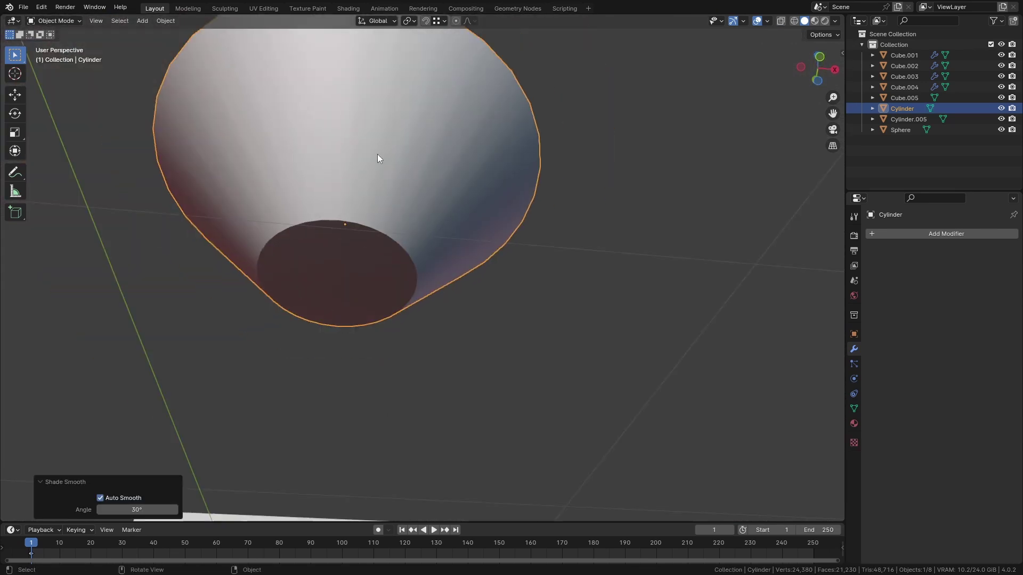
middle_drag(377, 154, 397, 213)
scroll(360, 300, up, 1)
key(Tab)
middle_drag(453, 288, 452, 299)
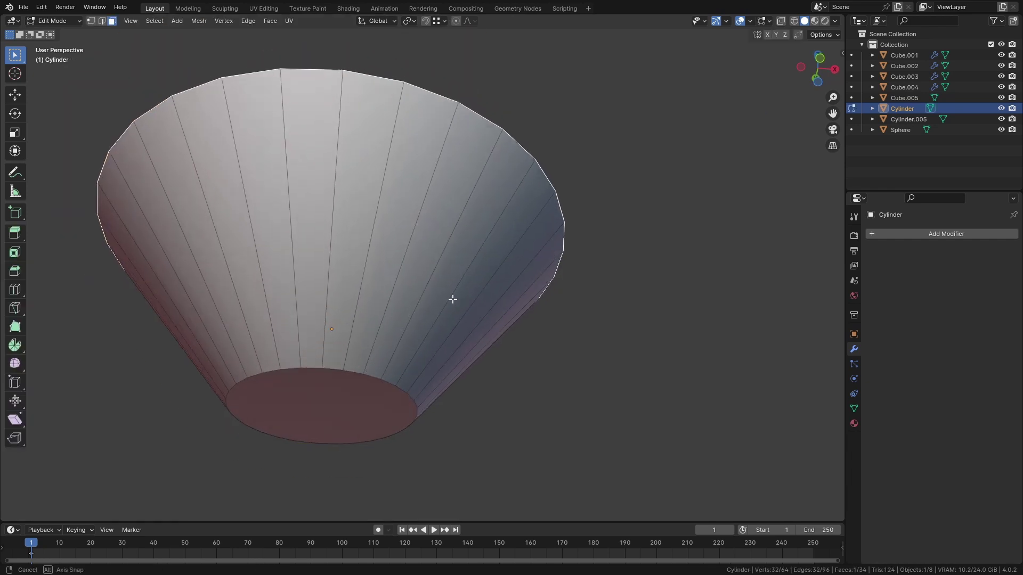
key(Tab)
Try a Weighted Normal modifier with Keep Sharp enabled and a varied weight on the flared cylinder, and remove the modifier.
click(947, 234)
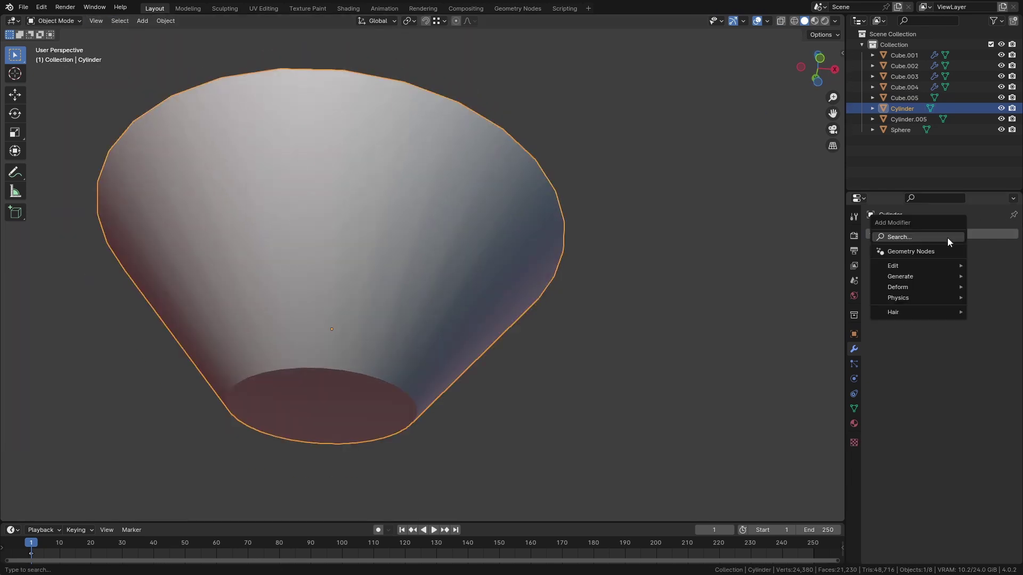
text(weight)
key(Return)
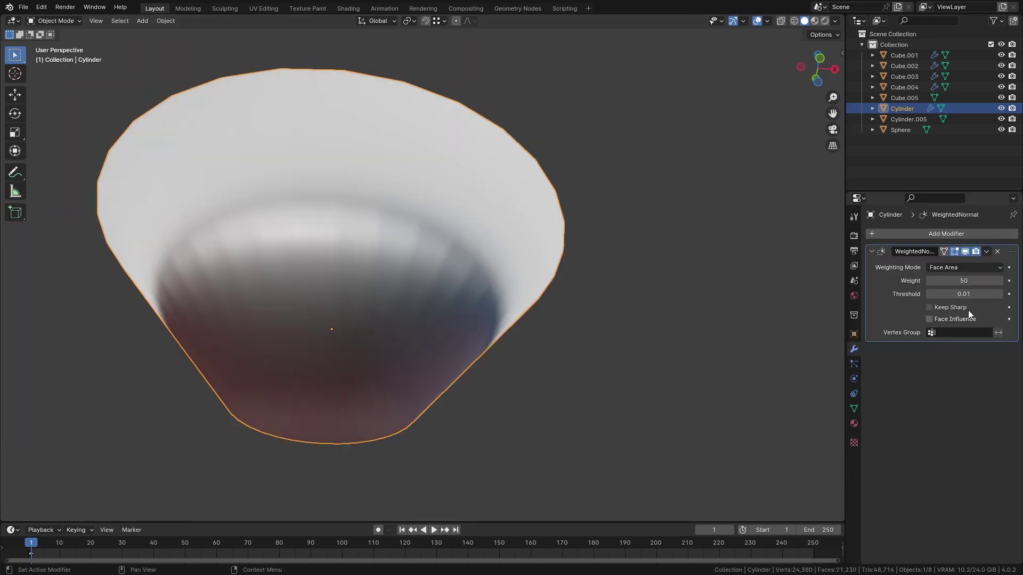
click(954, 307)
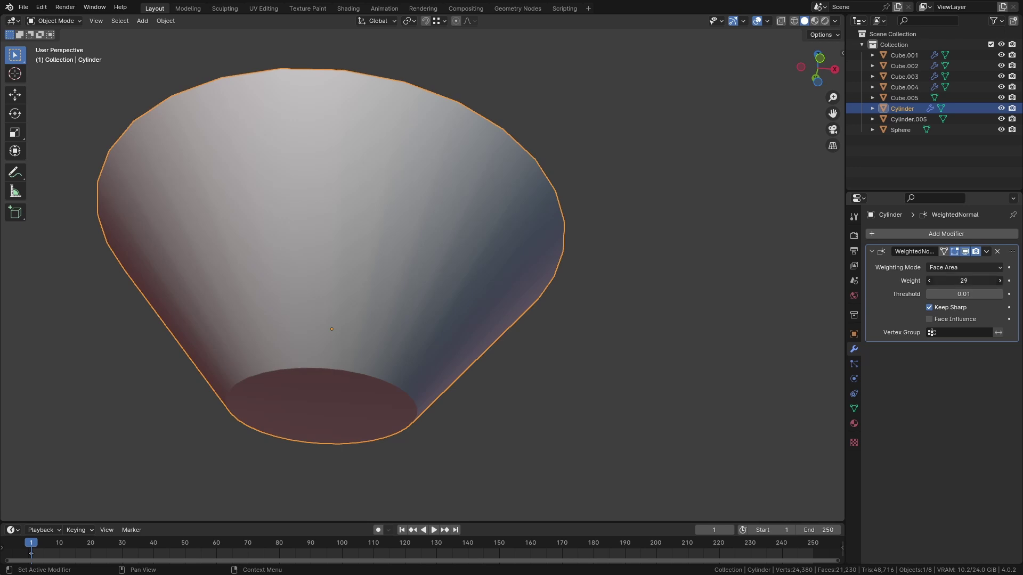
click(997, 250)
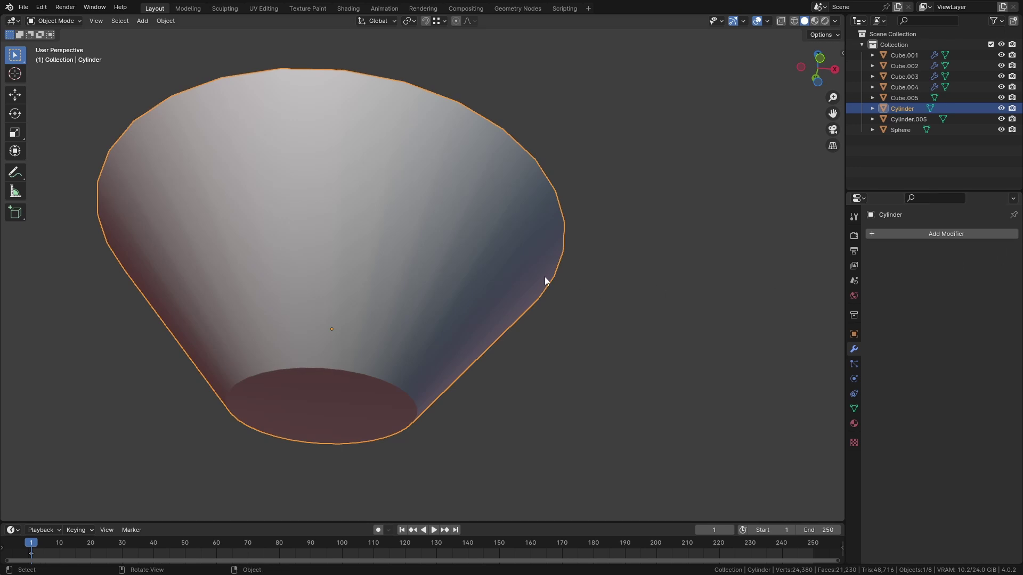
Add nine evenly spaced loop cuts around the flared cylinder's sides and return to Object Mode.
key(Tab)
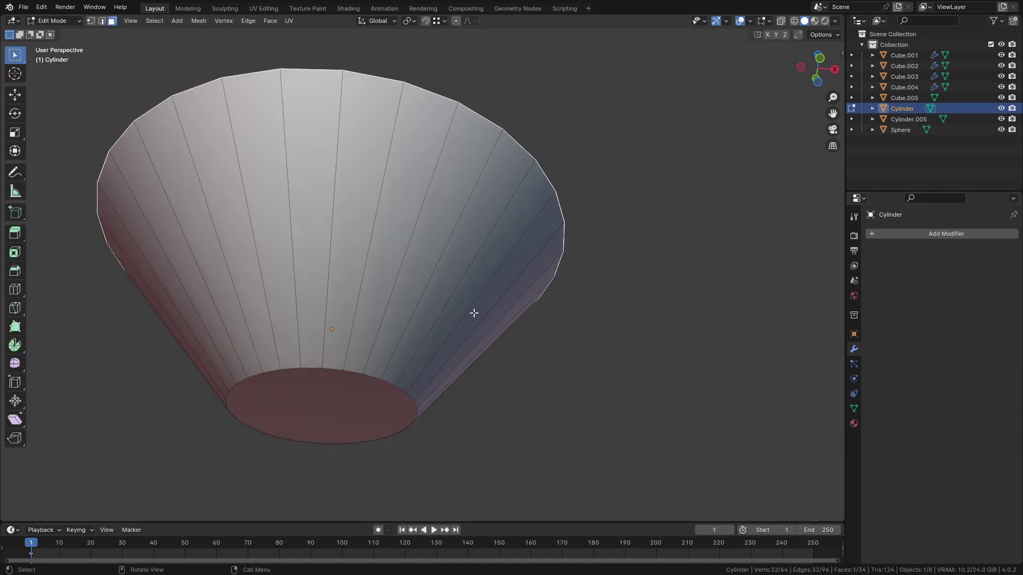
key(ctrl+r)
scroll(473, 323, up, 8)
click(471, 322)
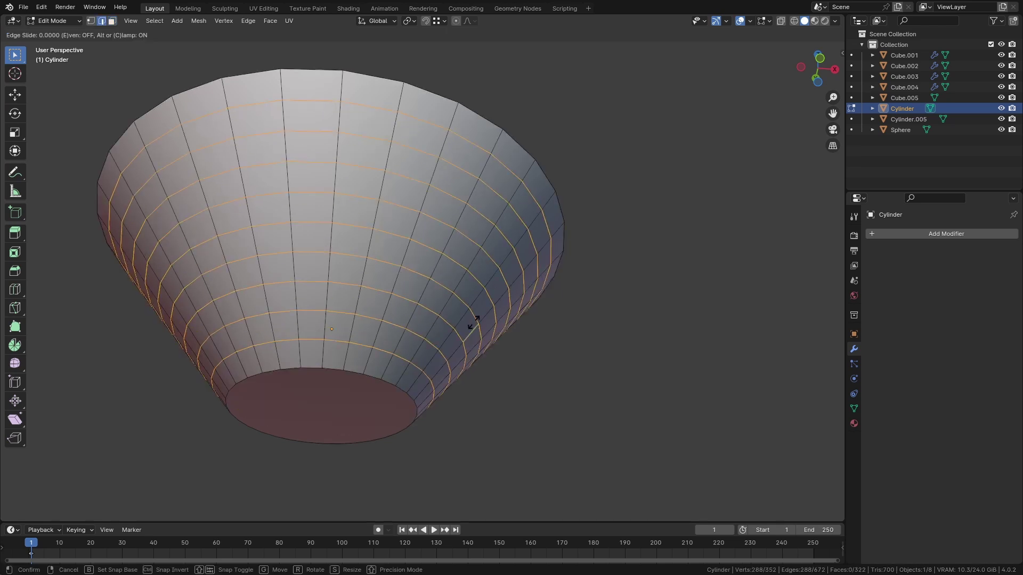
right_click(471, 322)
key(Tab)
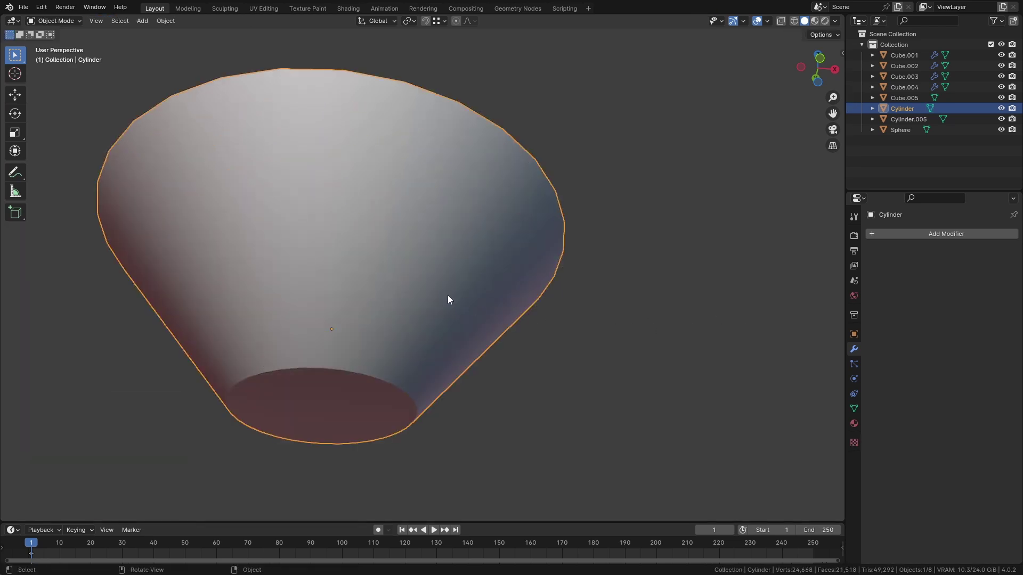
Draw a diagonal annotation stroke across the flared cylinder's side, from near its wide rim toward the narrow base.
click(14, 171)
drag(411, 122, 298, 339)
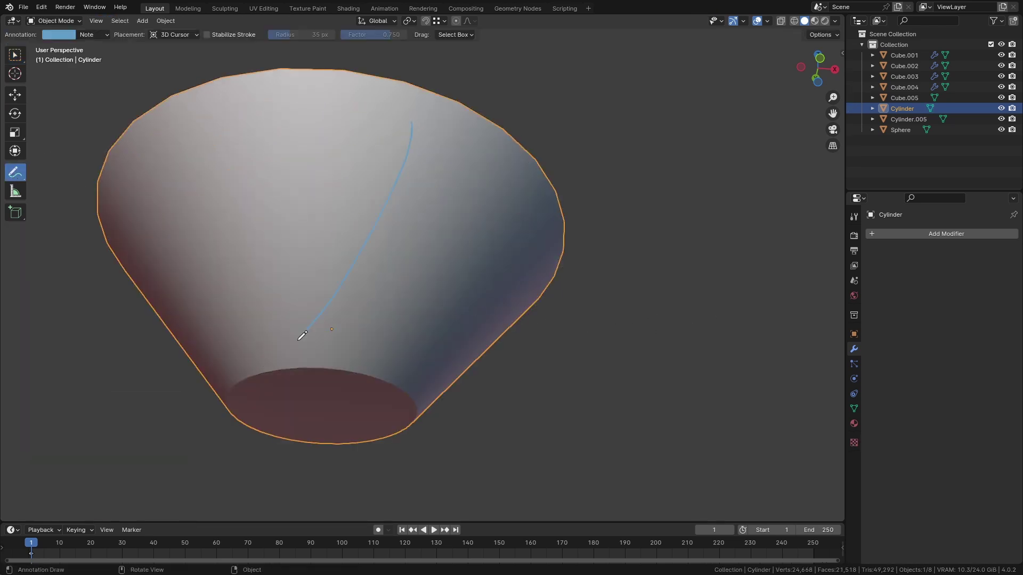